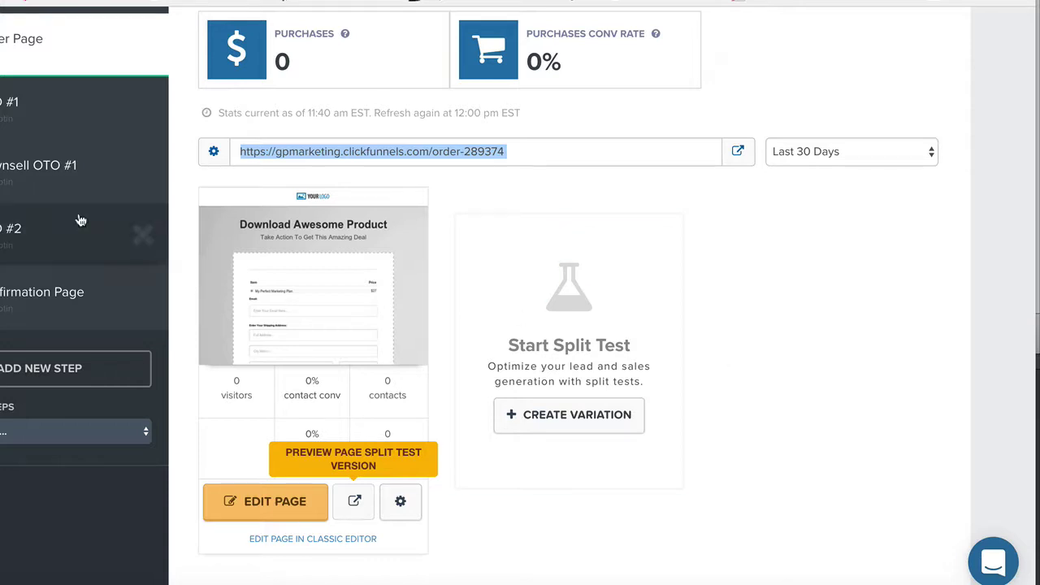
Open the funnel's order page for editing in the standard page editor
scroll(80, 220, "up", 2)
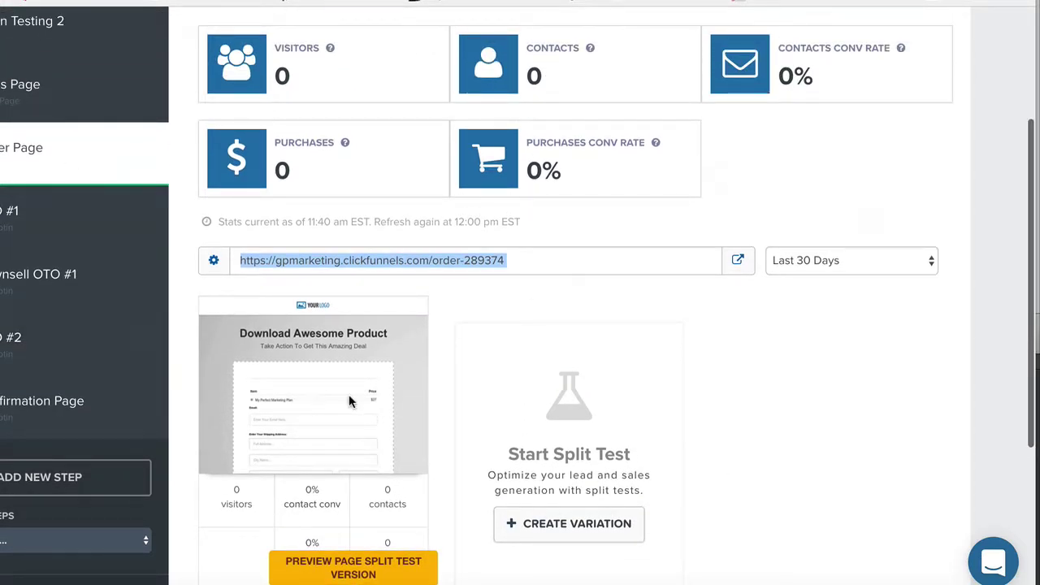
scroll(349, 399, "down", 3)
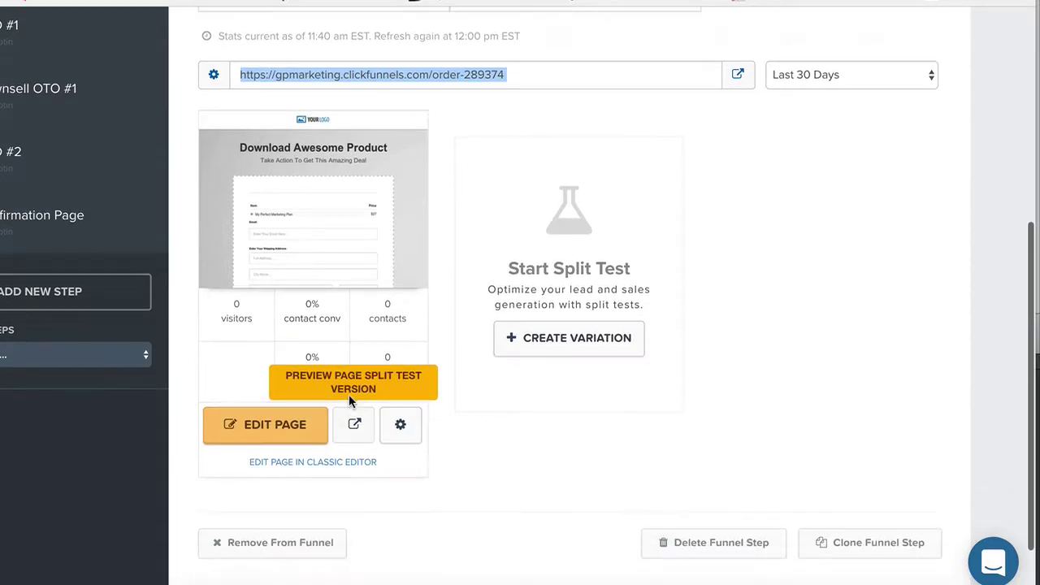
left_click(269, 426)
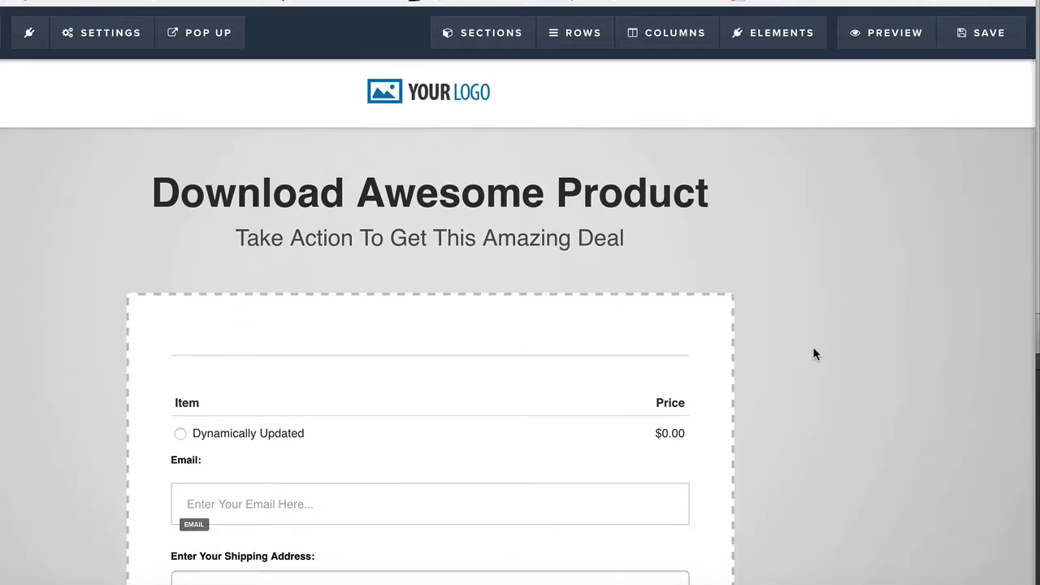
Add an Order Bump element between the credit card fields and the Complete Order button
scroll(815, 348, "down", 5)
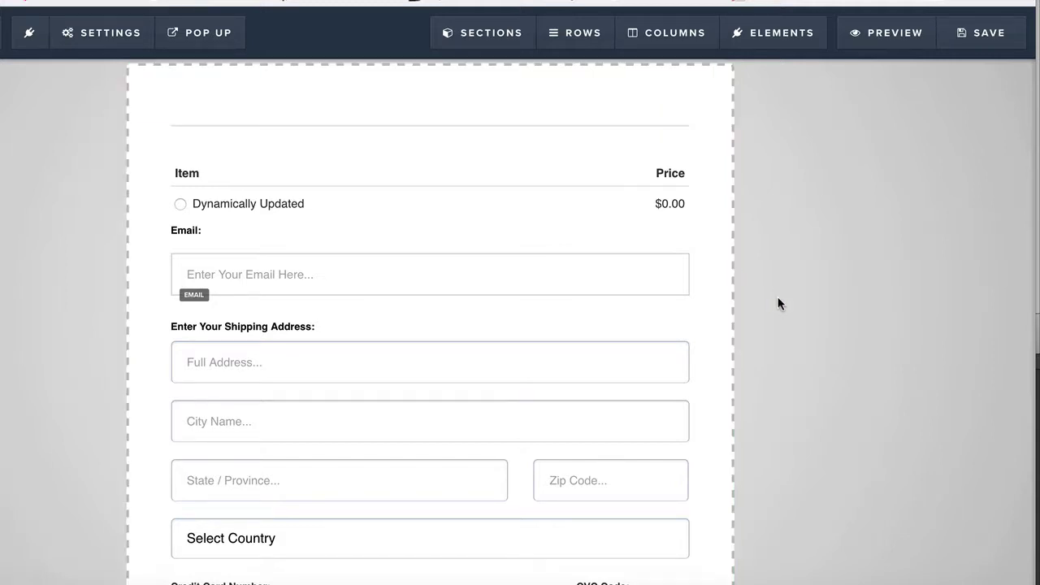
scroll(777, 302, "down", 7)
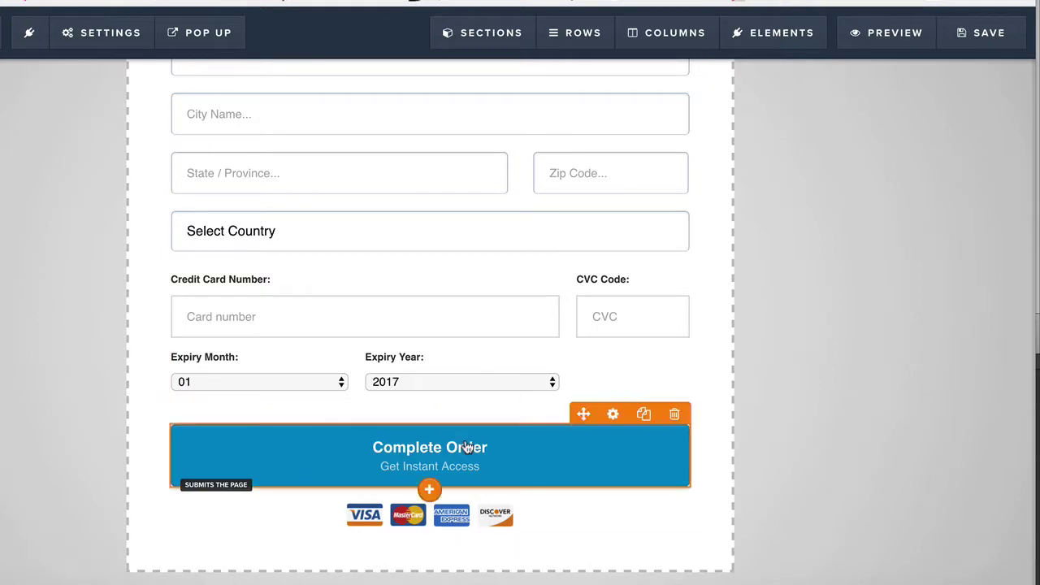
mouse_move(476, 460)
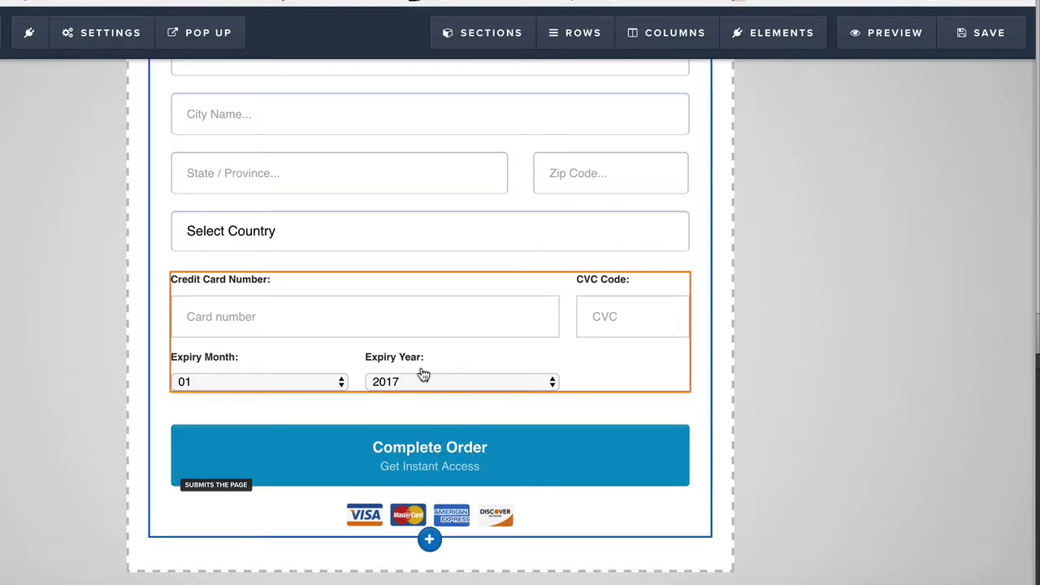
mouse_move(429, 399)
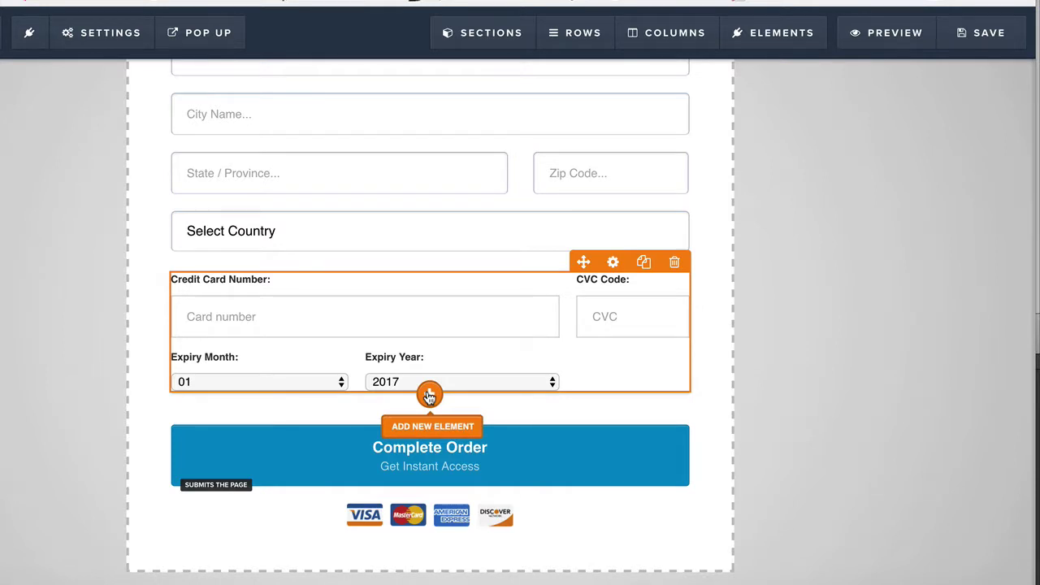
left_click(430, 396)
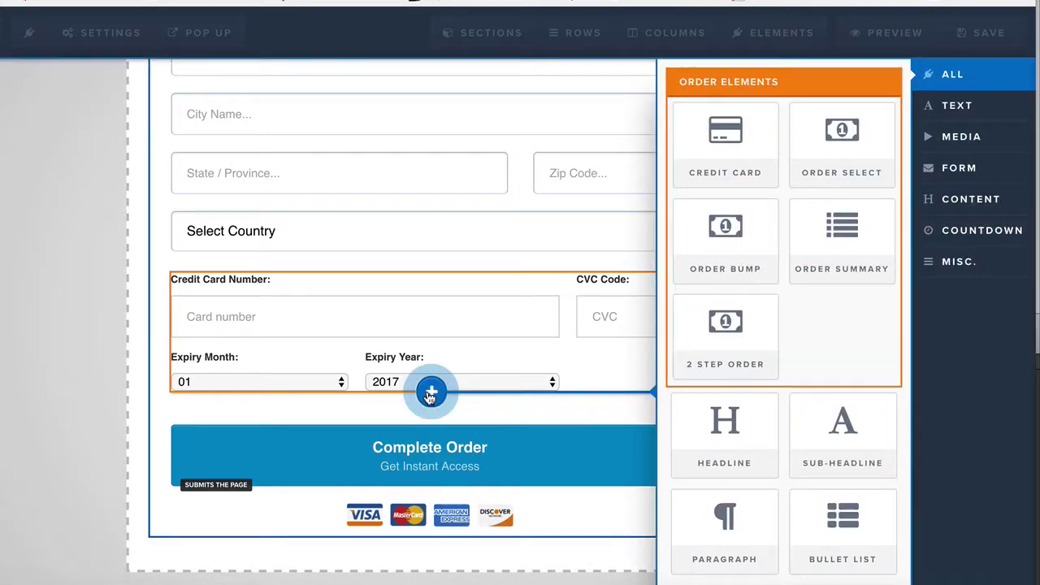
left_click(729, 229)
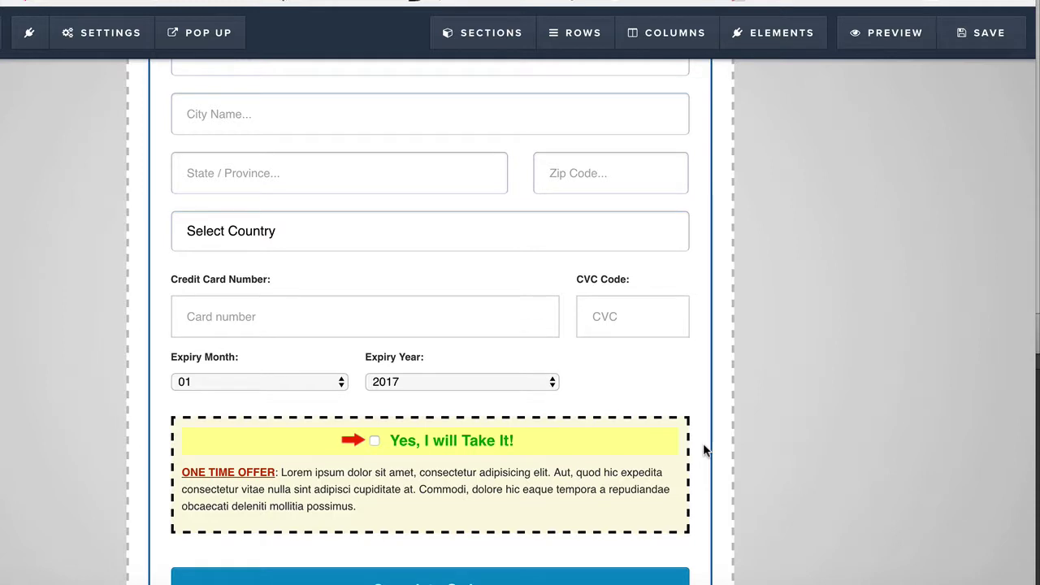
scroll(704, 447, "up", 2)
scroll(704, 449, "down", 5)
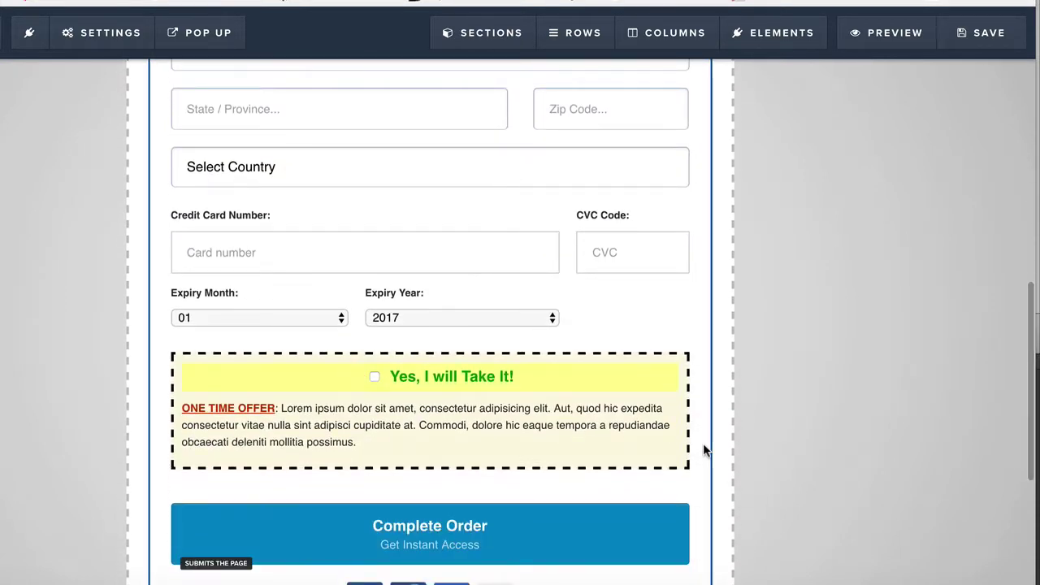
Replace the order bump's OTO text with "Take advantage of this one time offer and get $100 off my big program for marketing, and"
mouse_move(466, 304)
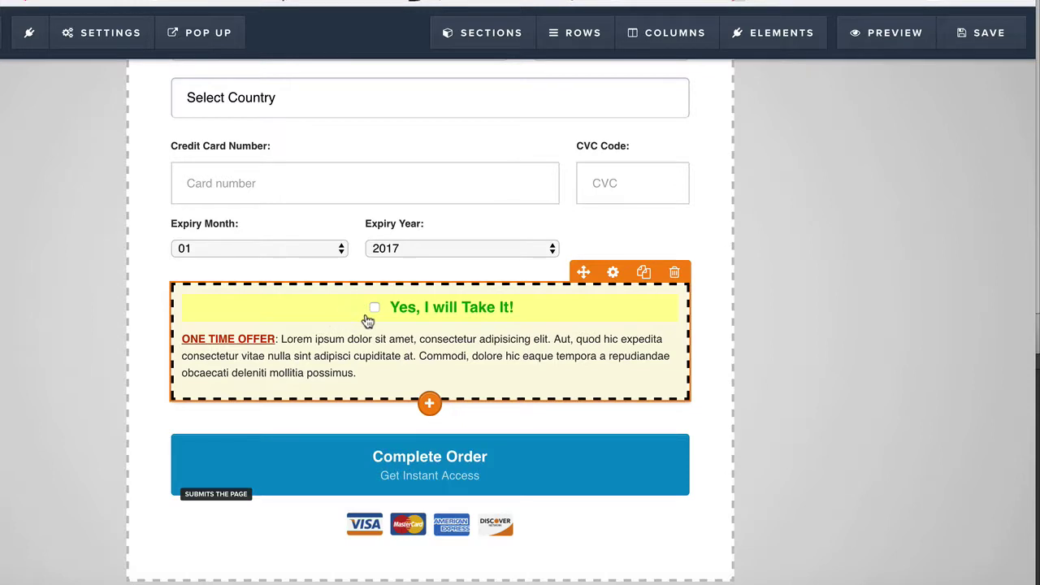
left_click(533, 355)
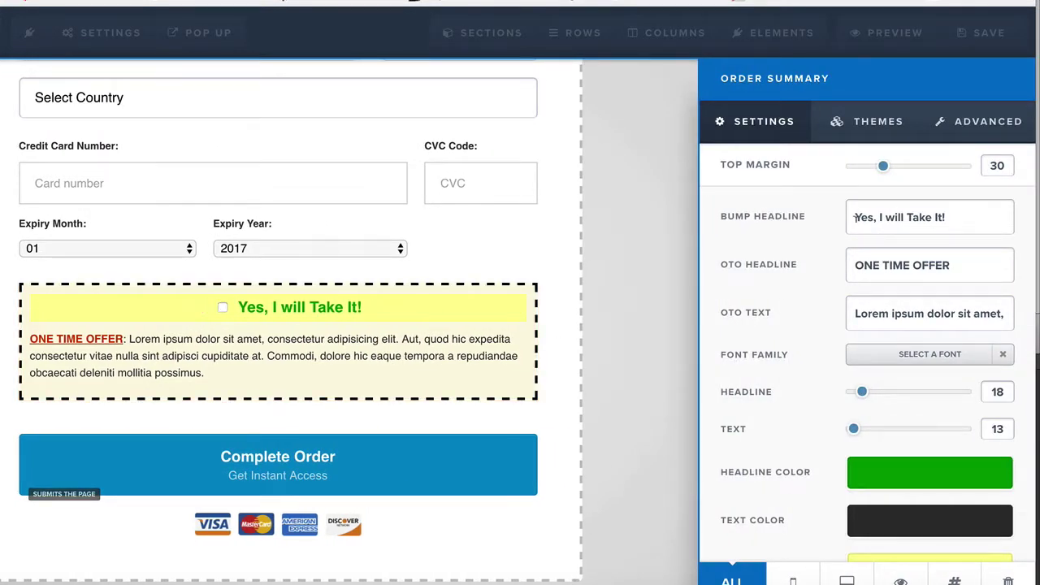
scroll(847, 362, "down", 1)
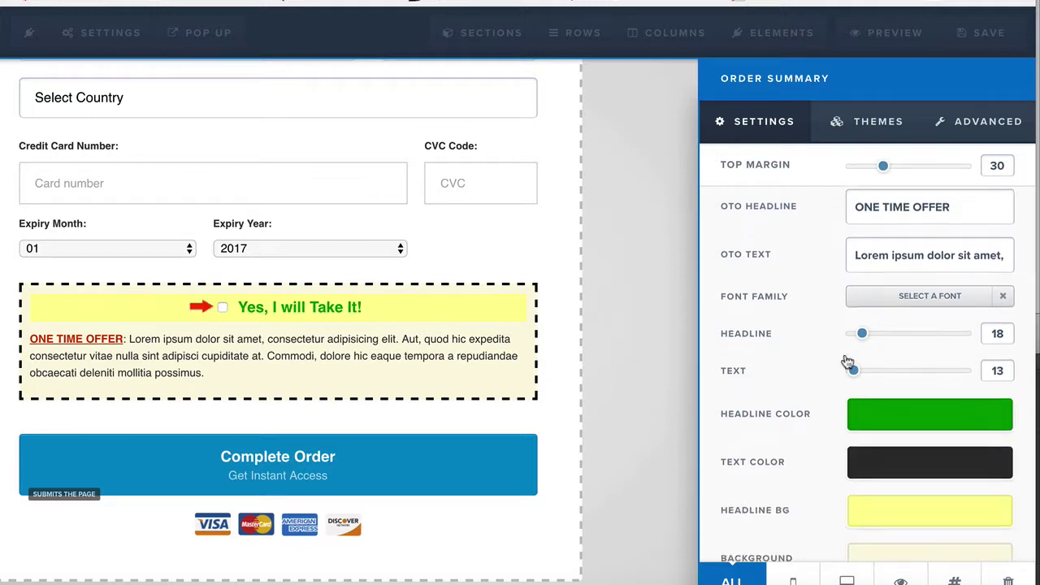
scroll(848, 362, "down", 1)
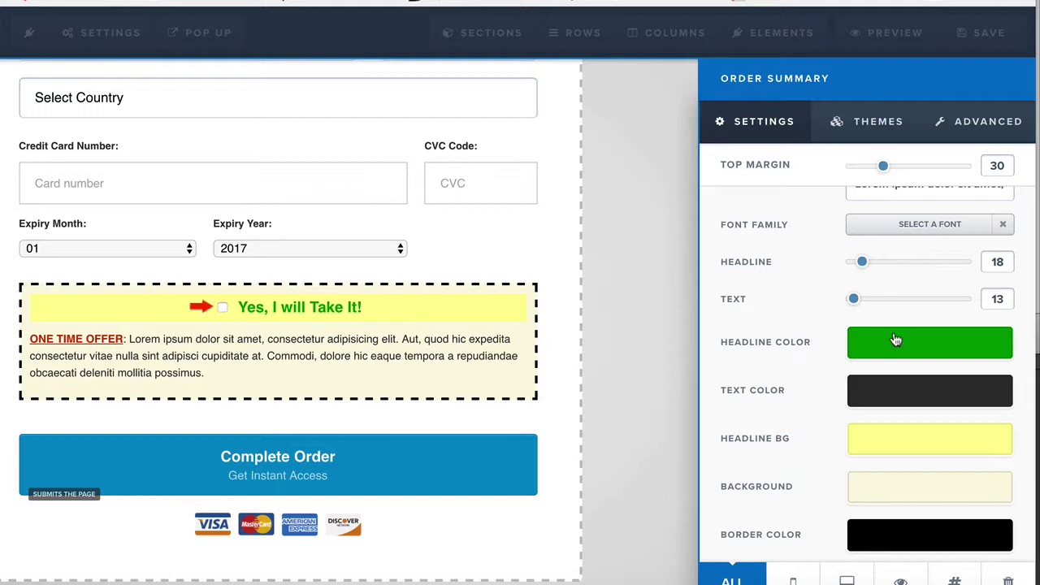
scroll(854, 369, "down", 1)
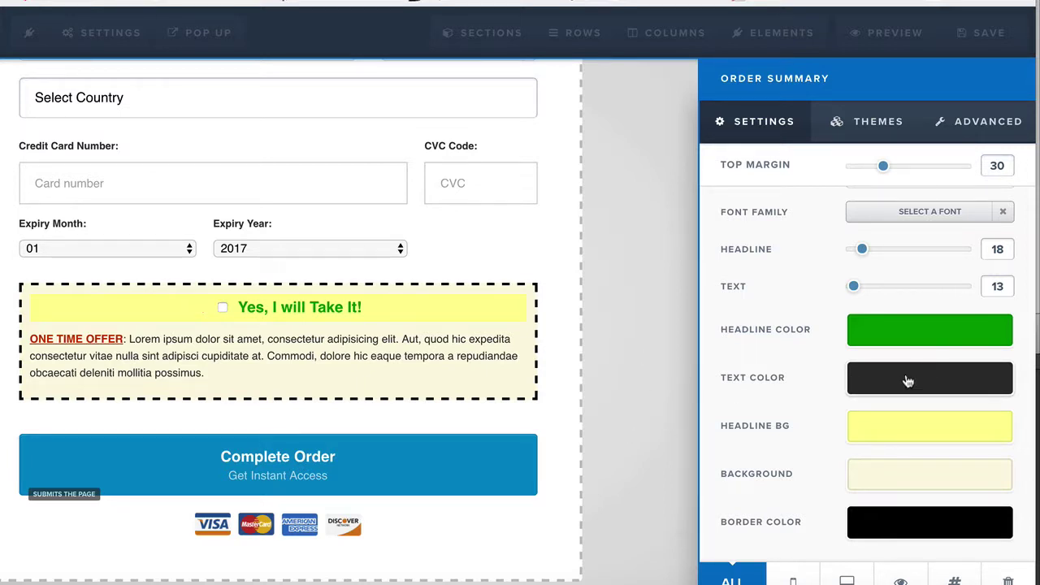
scroll(908, 381, "up", 3)
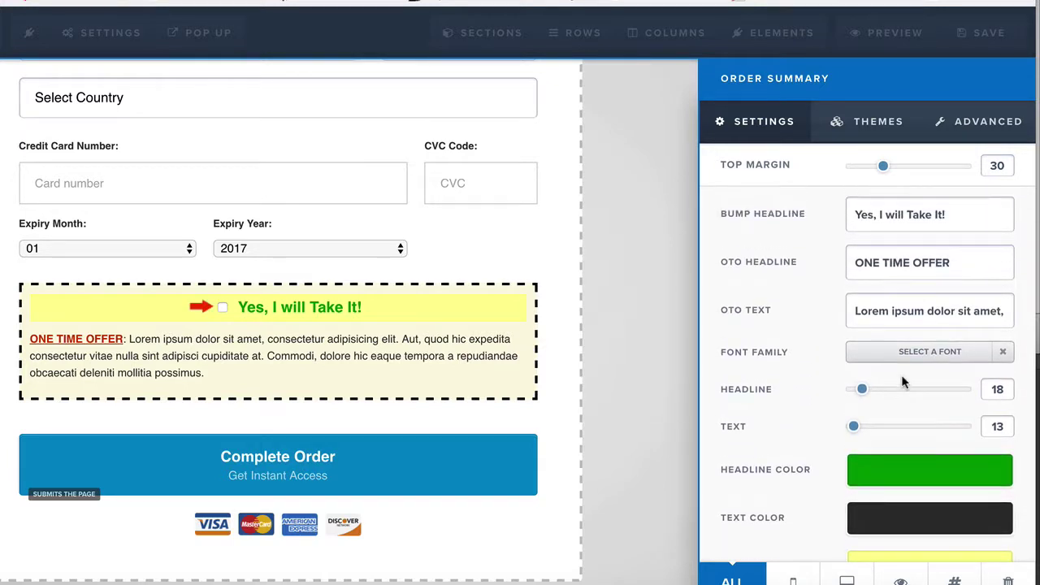
triple_click(895, 321)
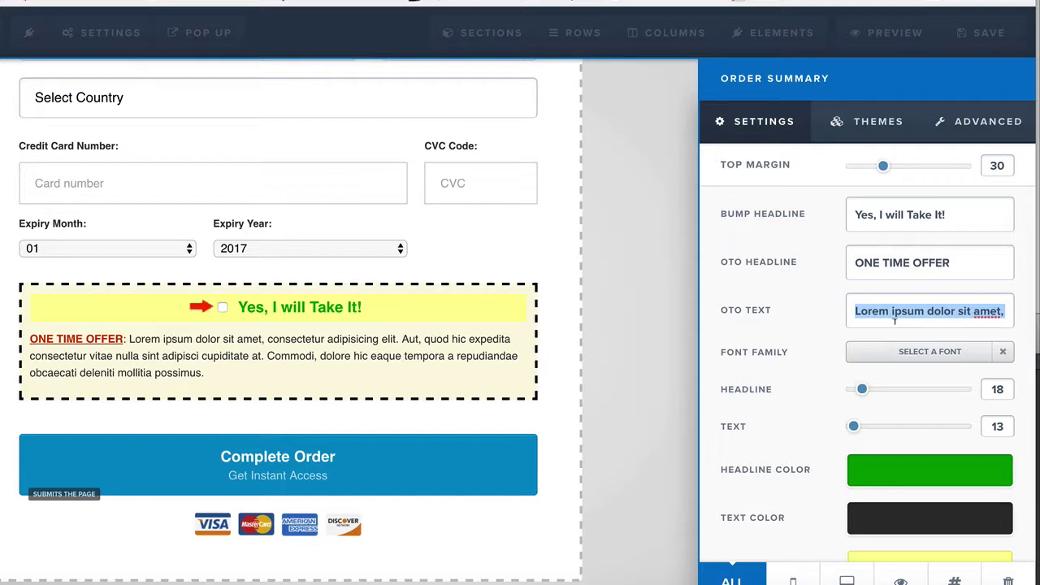
type("Take advantage of ")
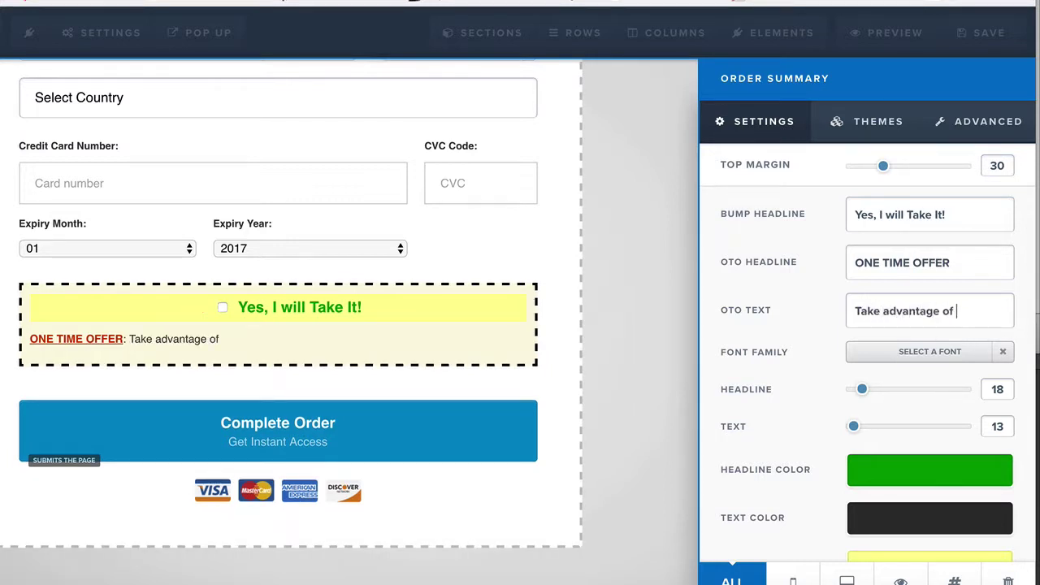
type("this one time offer an")
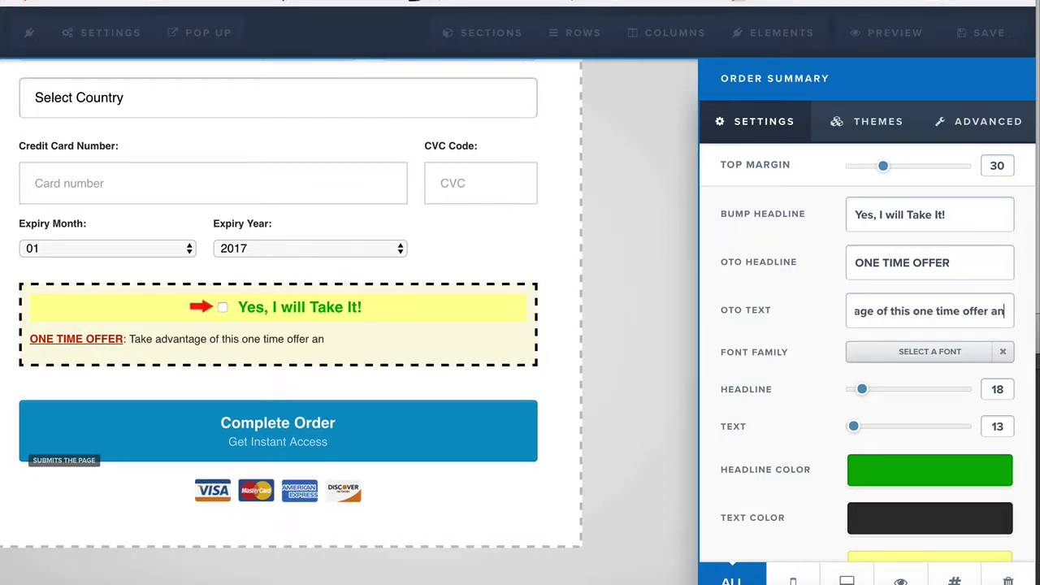
type("d get $100")
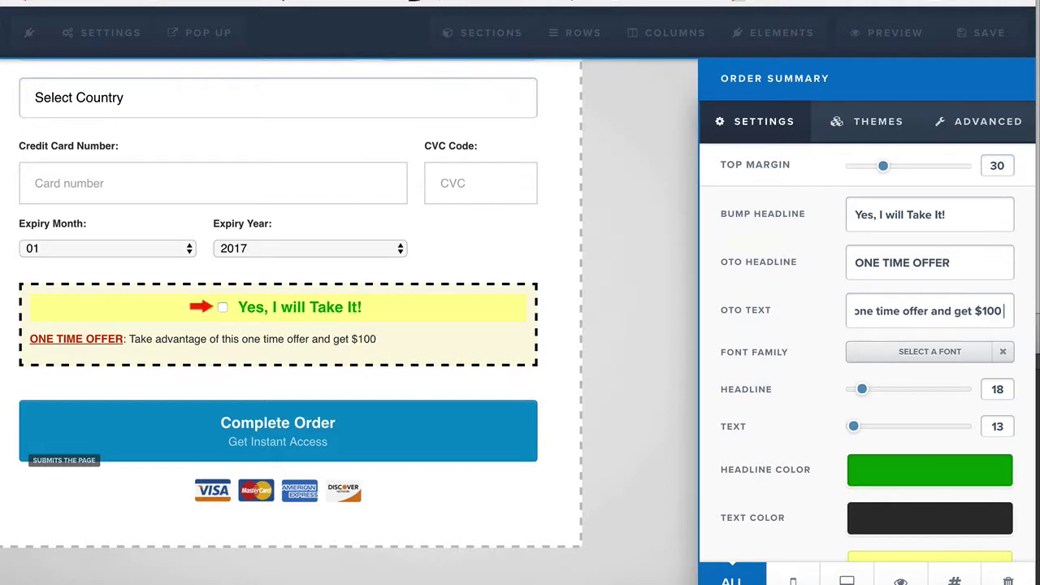
type(" off my big prog")
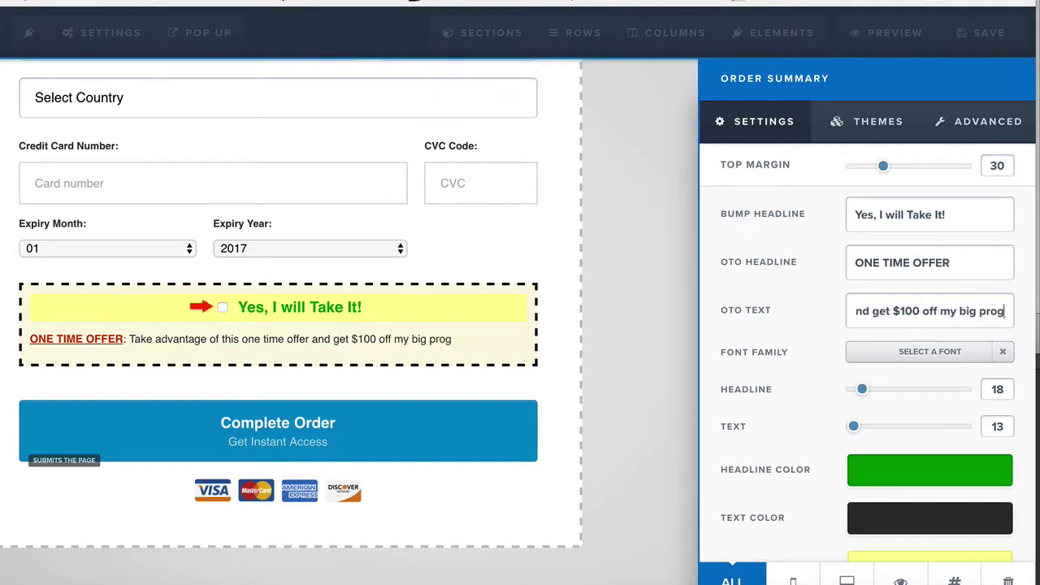
type("ram for marketing, and ")
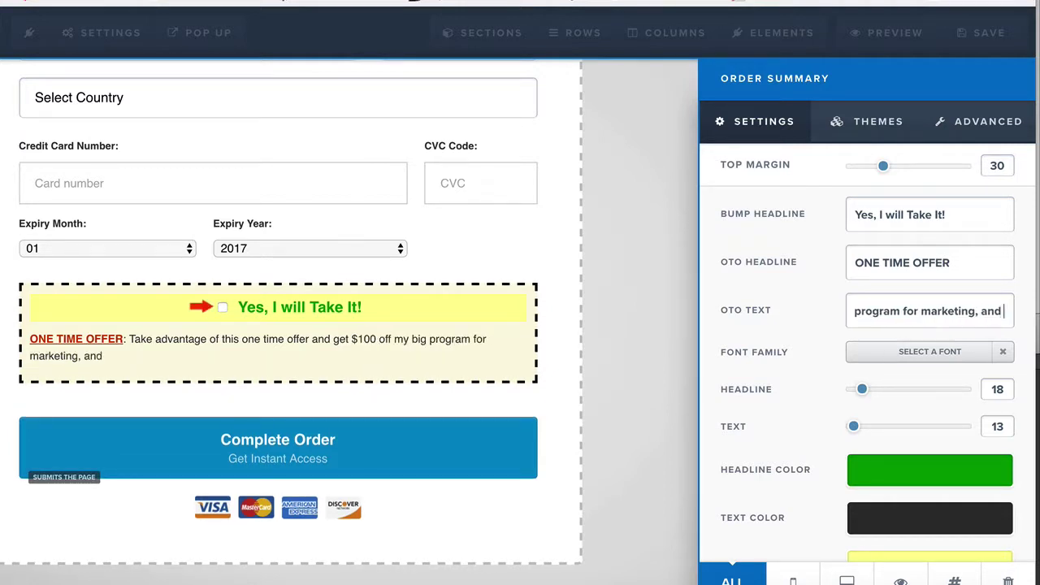
Continue the OTO text with "get the templates, too, and all that other good stuff SO YOU CAN"
type("get the templates, too")
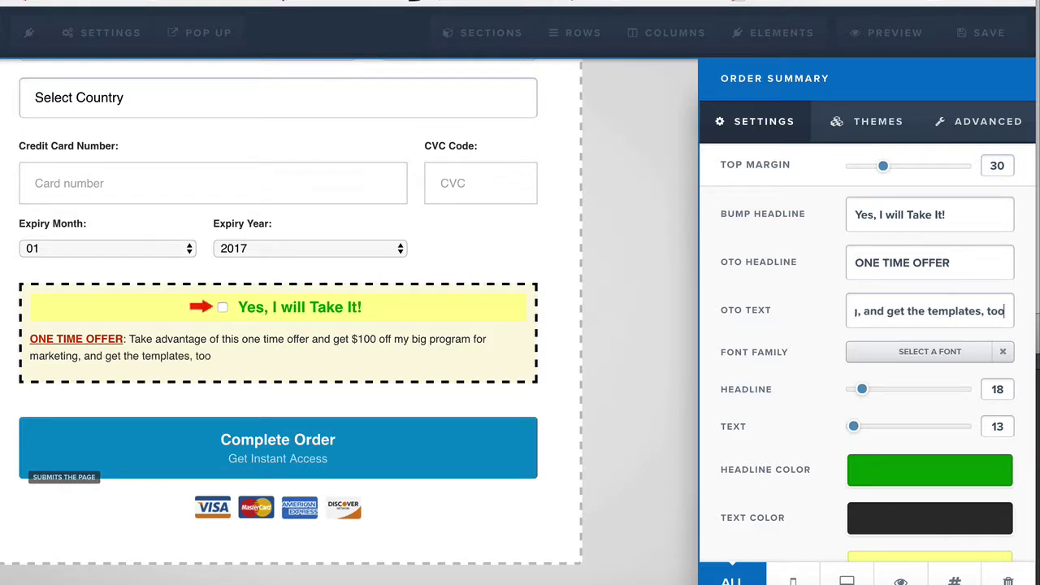
type(", and all that other")
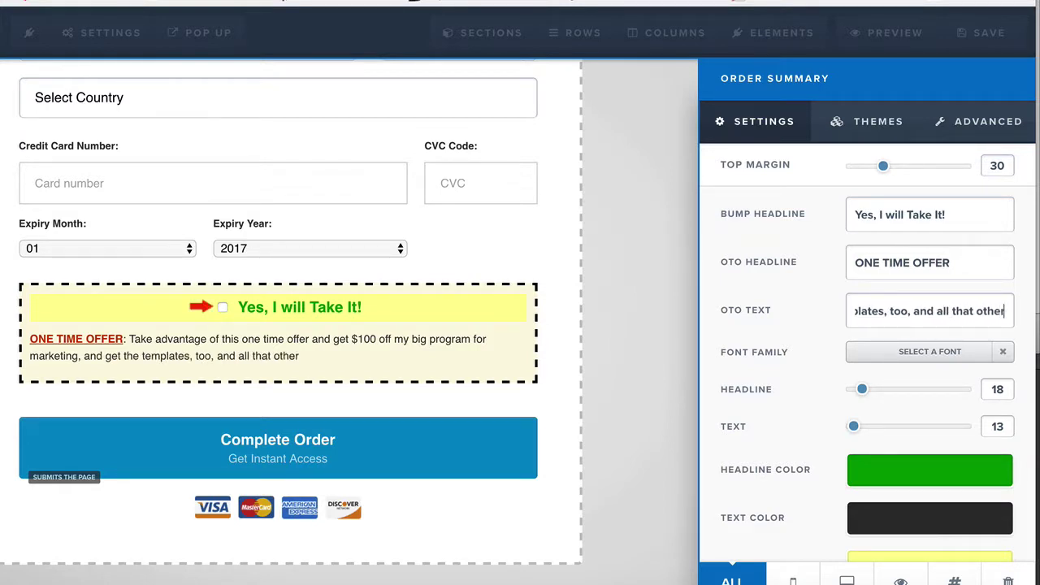
type(" goods to")
key("BackSpace")
key("BackSpace")
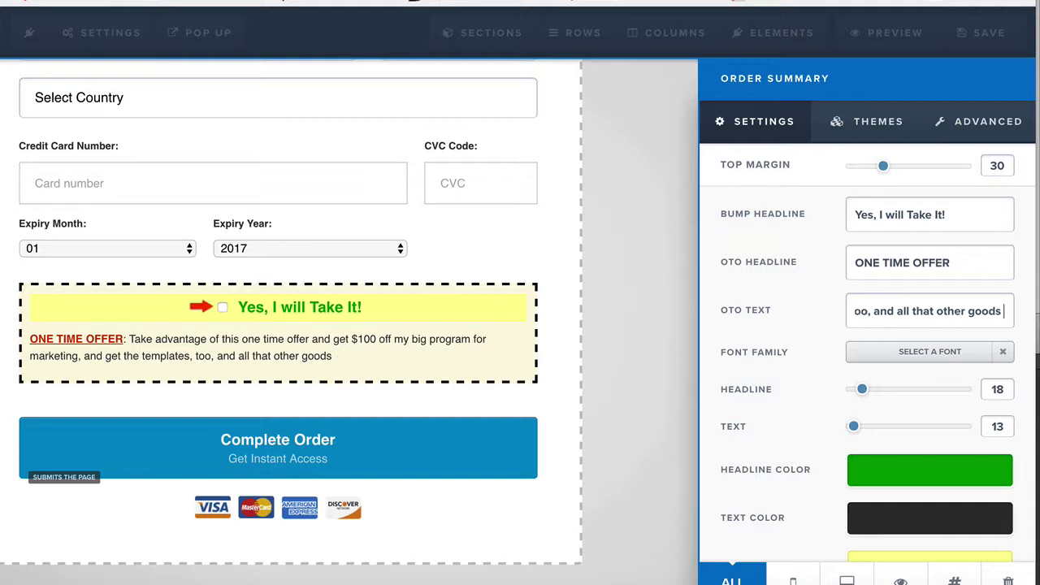
key("BackSpace")
key("BackSpace")
type("stuff SO T")
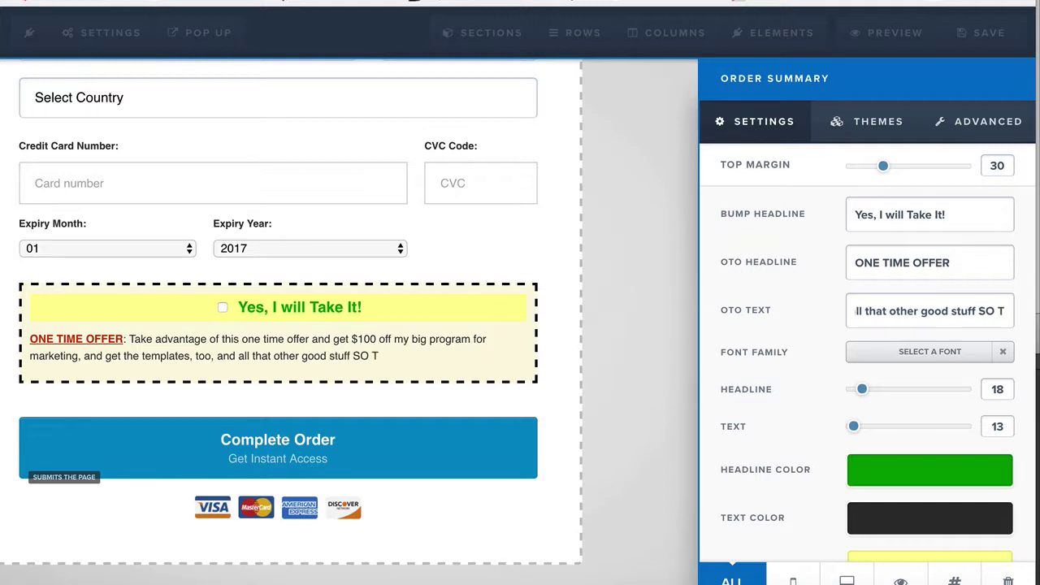
key("BackSpace")
type("YOU CAN")
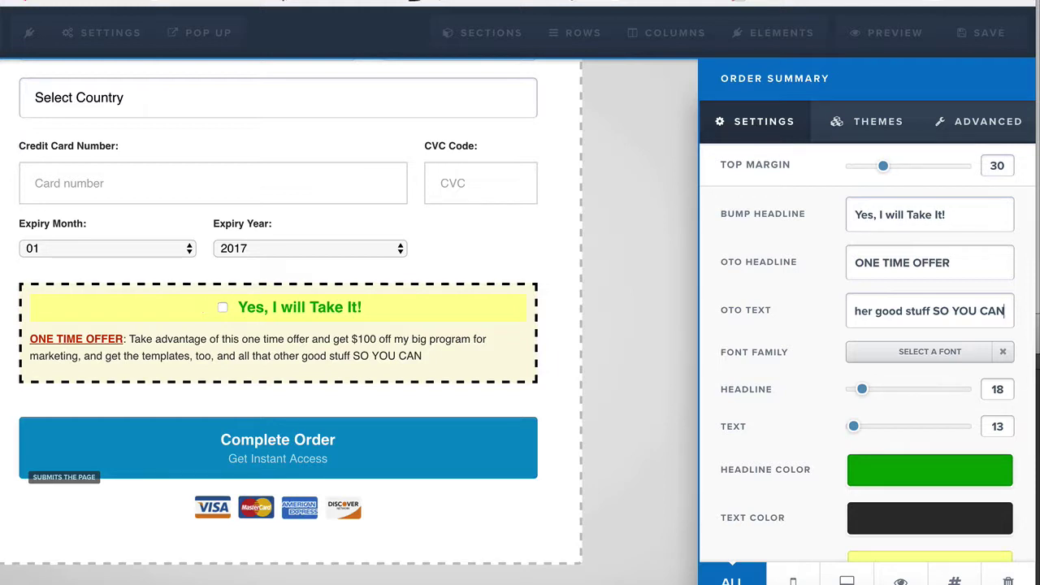
Extend the OTO text with "live with more freedom, and make more money"
type("li")
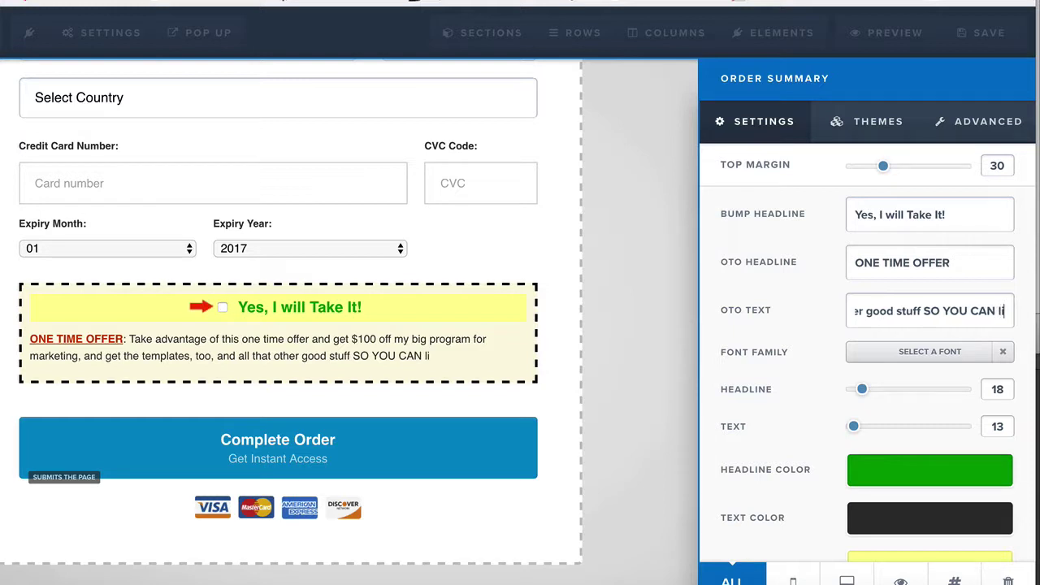
type("ve with more f")
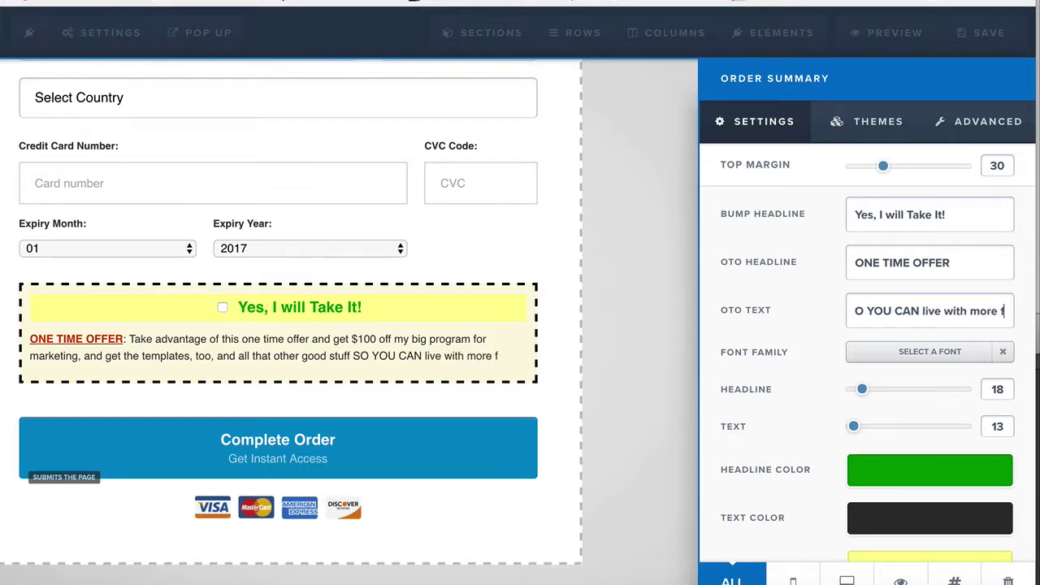
type("reedom, and mak")
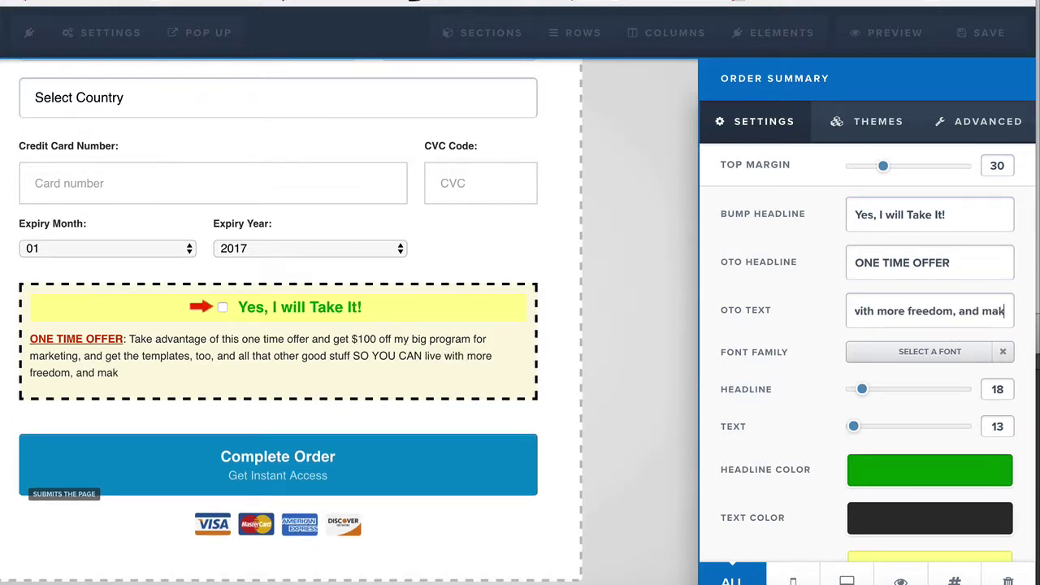
type("e more money")
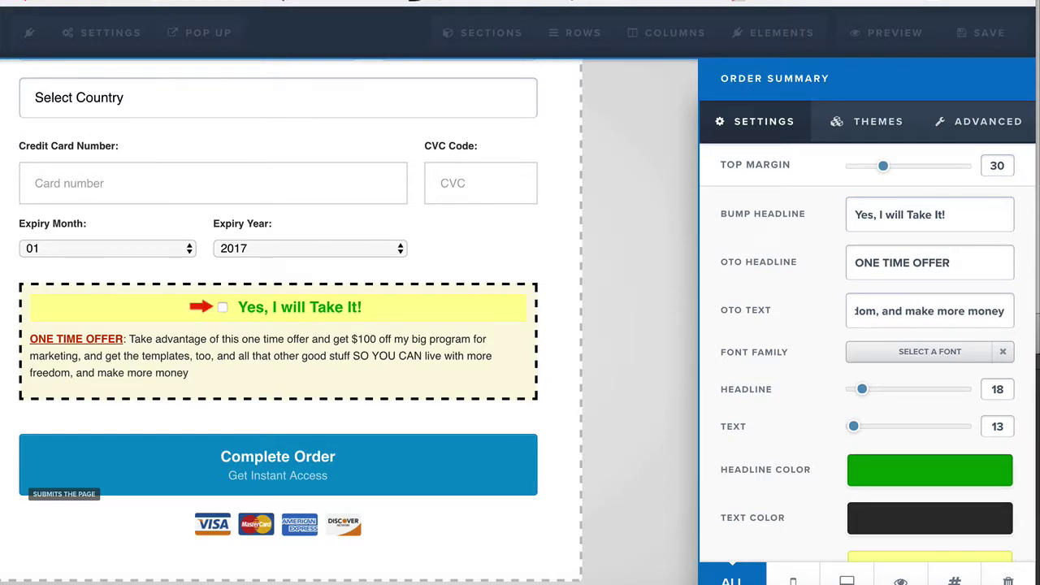
Replace the closing words "more money" in the OTO text with "an additional $200k each month..."
key("BackSpace")
key("BackSpace")
key("BackSpace")
key("BackSpace")
key("BackSpace")
key("BackSpace")
key("BackSpace")
key("BackSpace")
key("BackSpace")
key("BackSpace")
key("BackSpace")
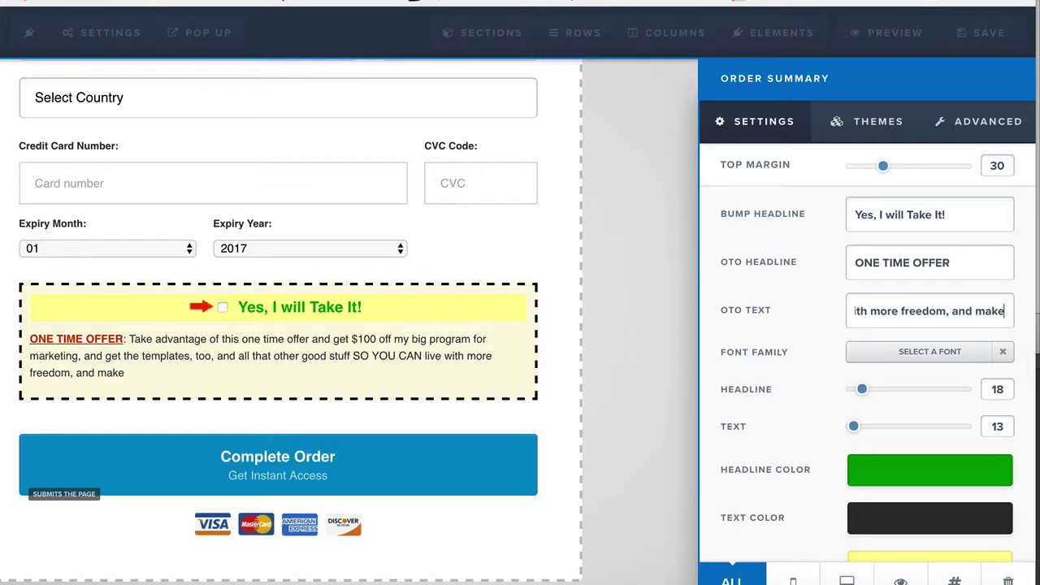
type("an additional $200k")
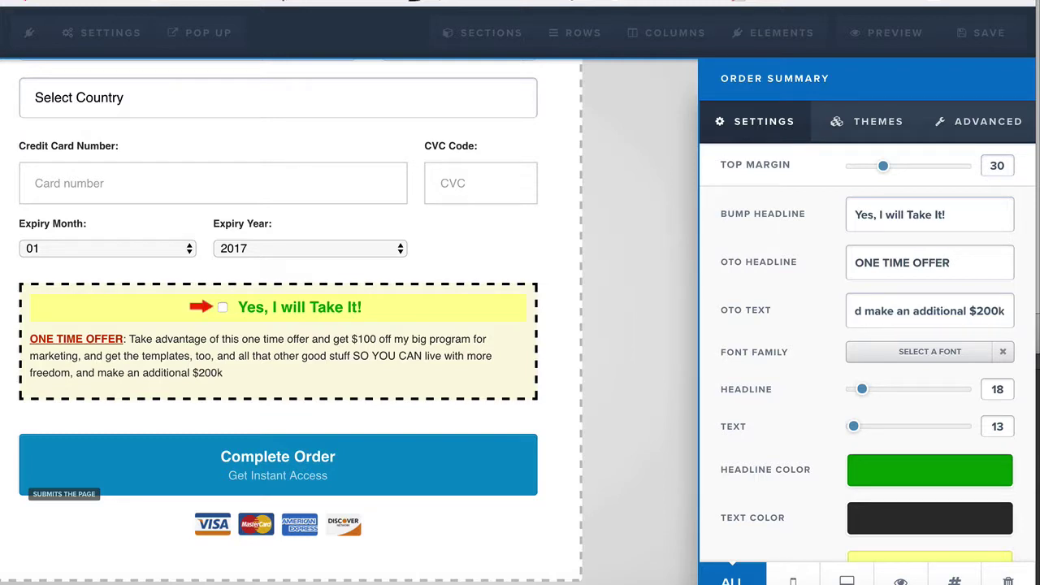
type(" each month")
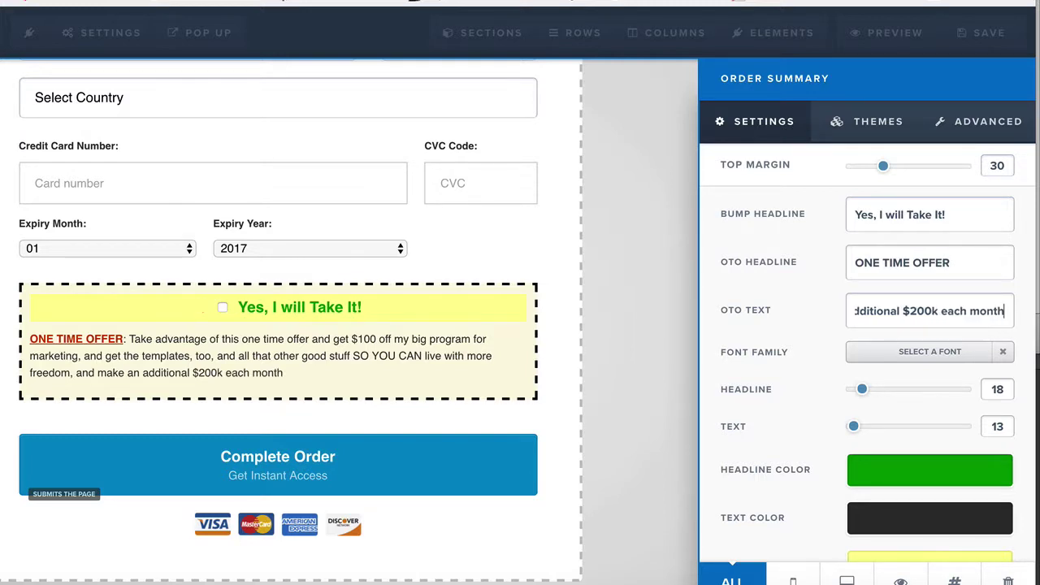
type("...")
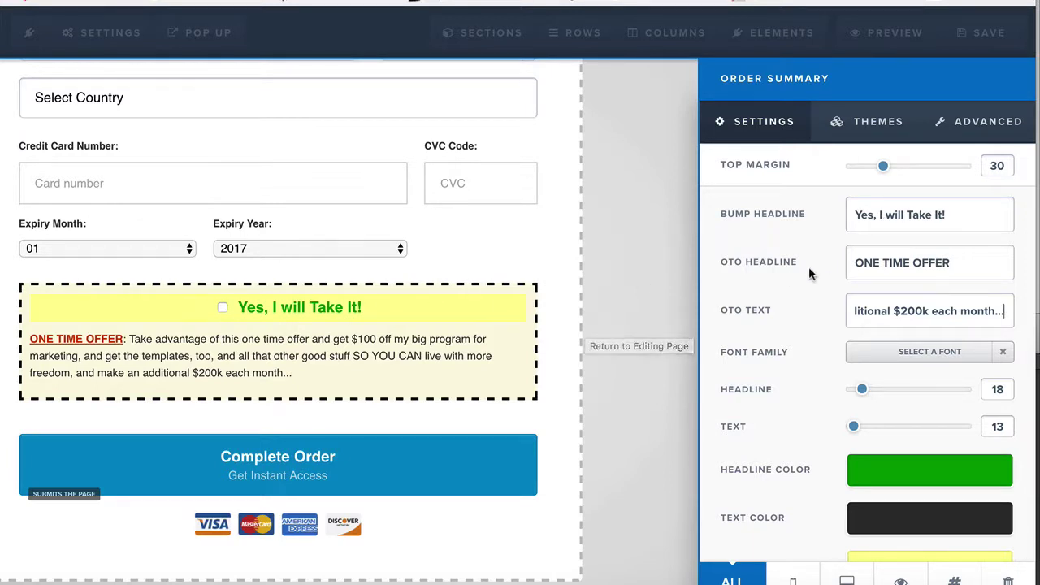
Try a 15px corner radius on the order bump box and return it to 0px
left_click(884, 132)
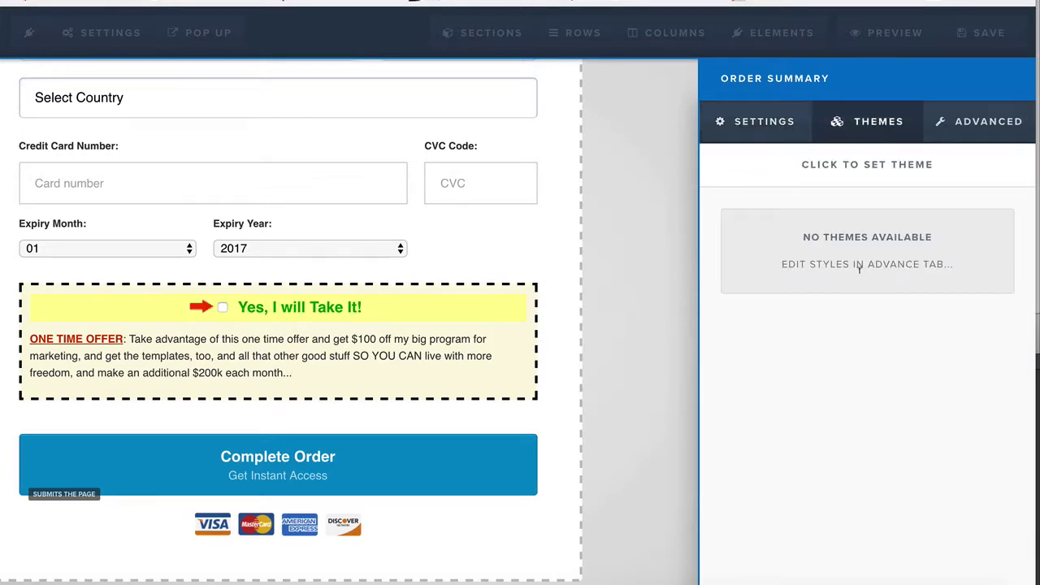
left_click(980, 133)
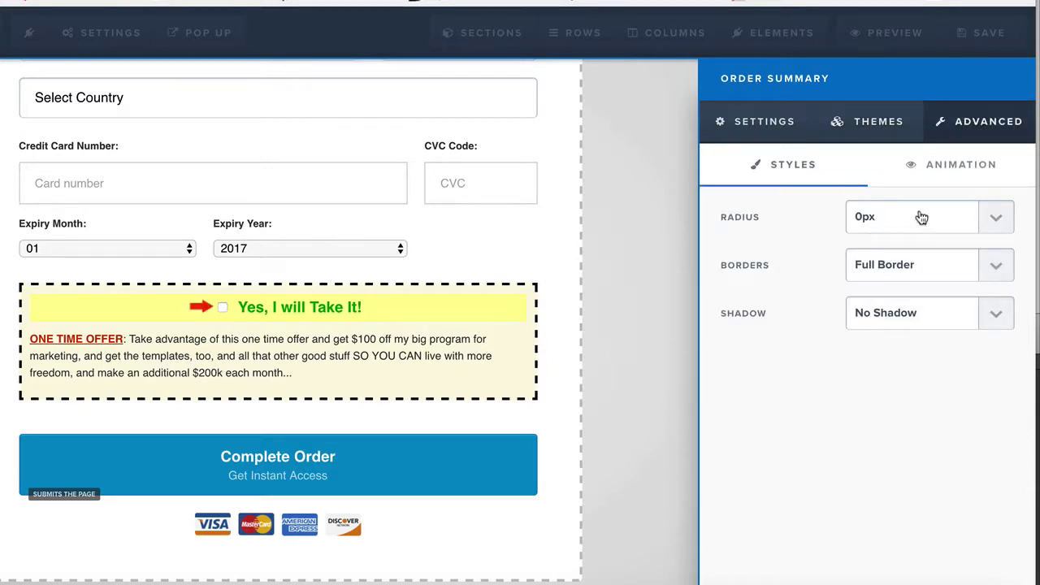
left_click(952, 223)
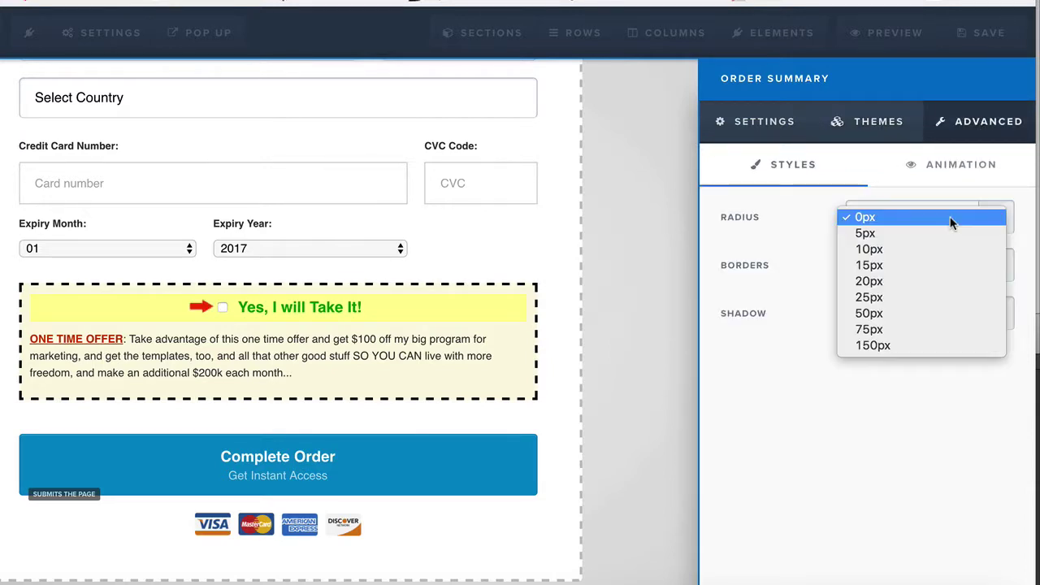
left_click(915, 266)
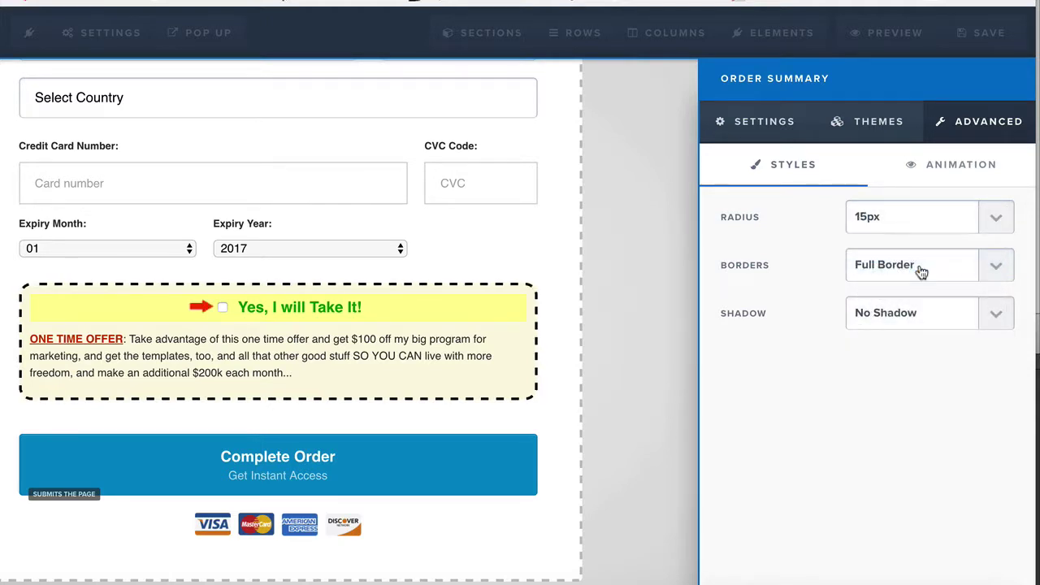
left_click(898, 218)
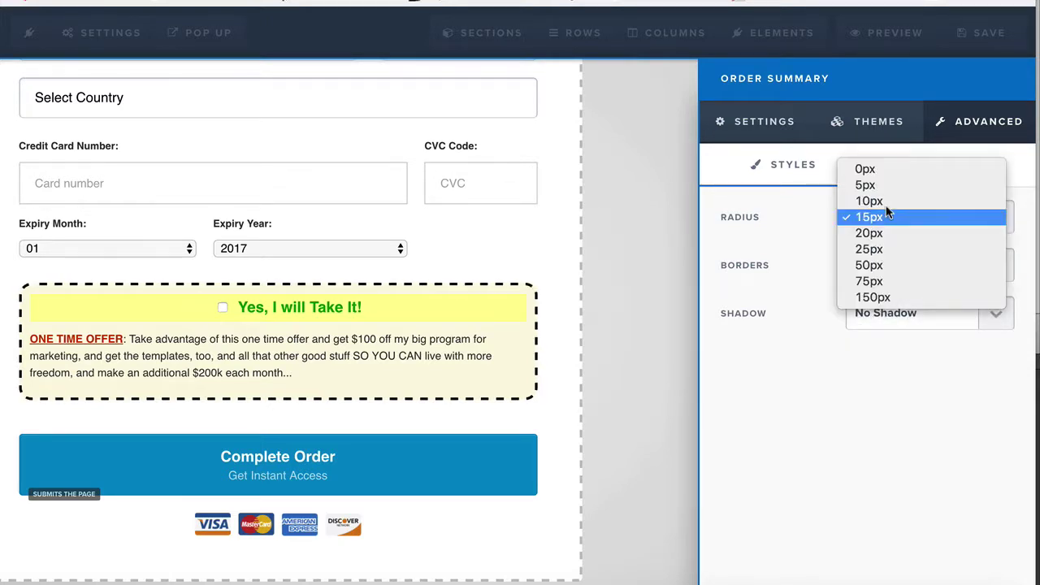
left_click(878, 168)
Try the No Border option on the order bump box and switch back to Full Border
left_click(891, 265)
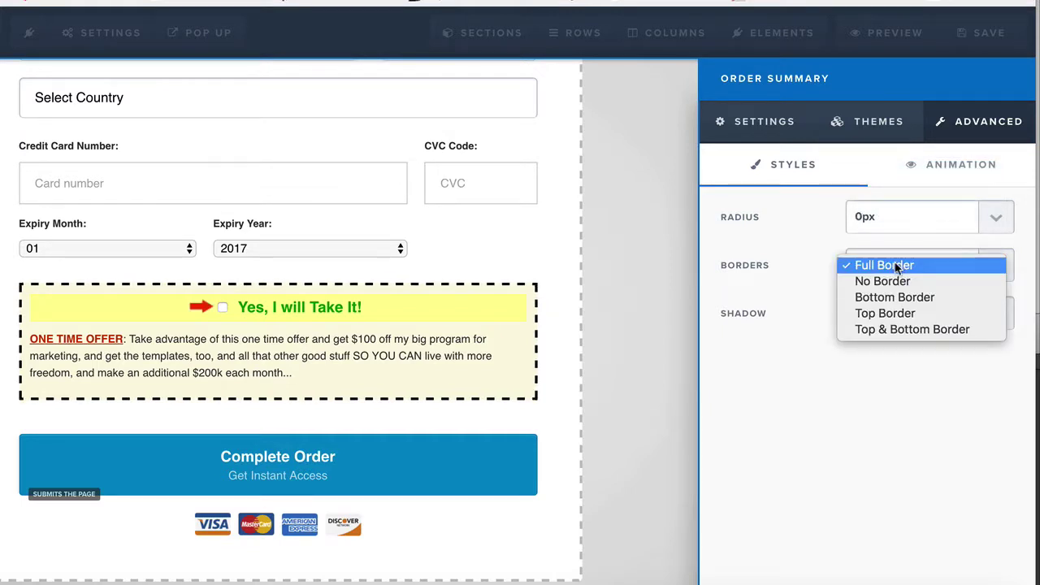
key("Escape")
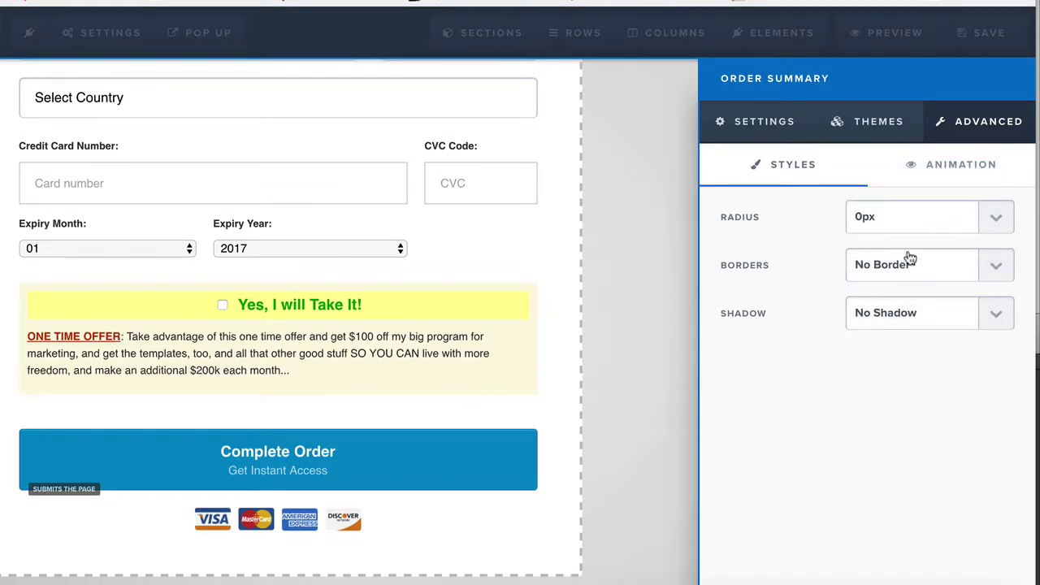
left_click(896, 267)
left_click(891, 247)
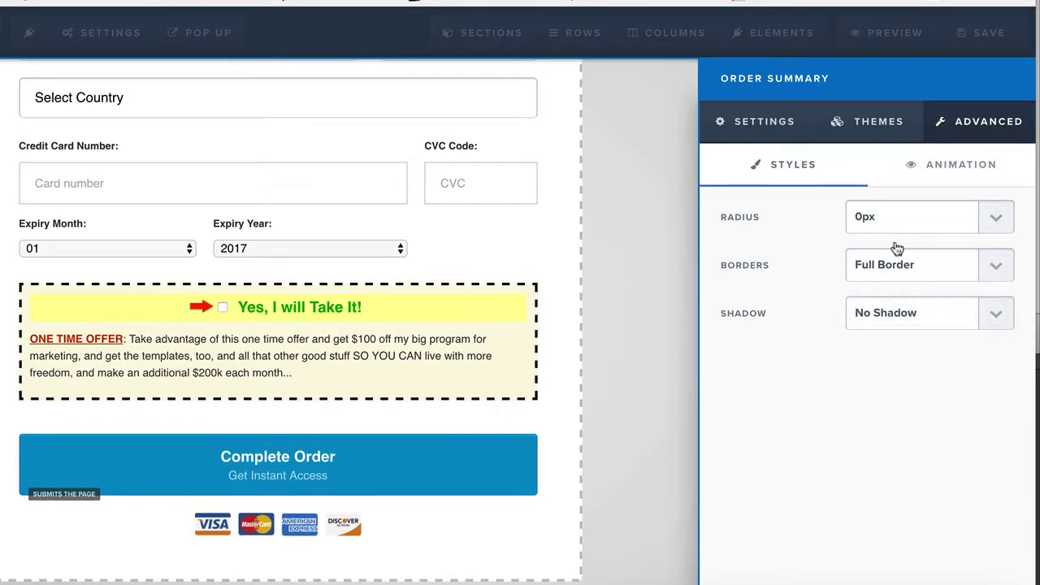
Try the 40 Percent Drop Shadow on the order bump box and return it to No Shadow
left_click(898, 312)
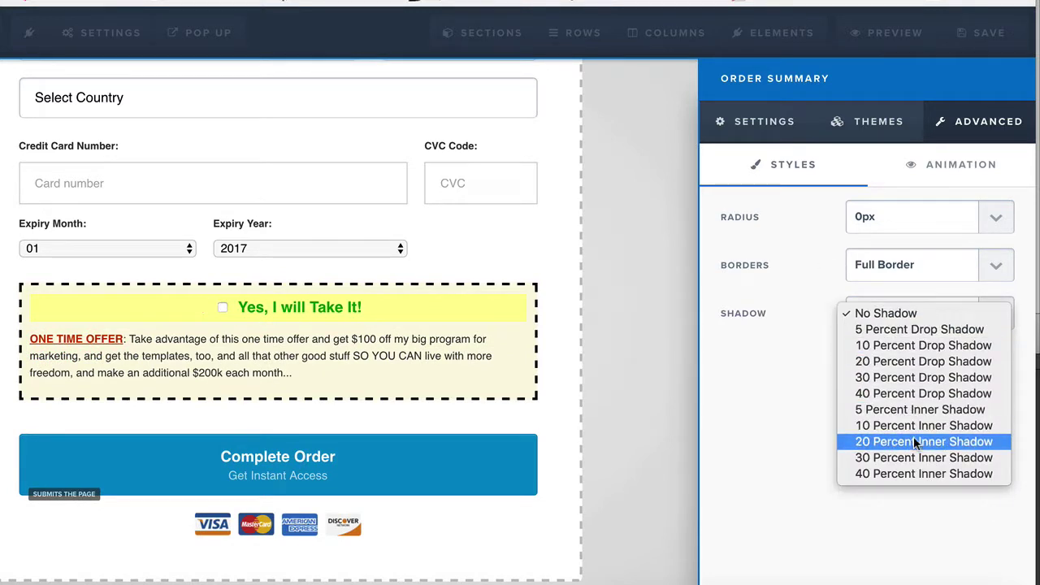
left_click(918, 393)
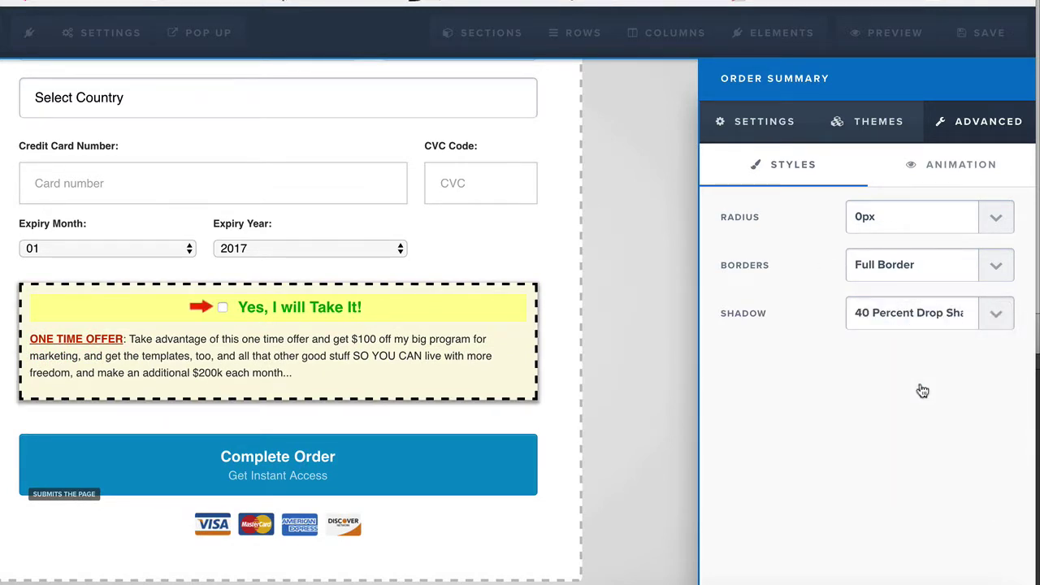
left_click(900, 319)
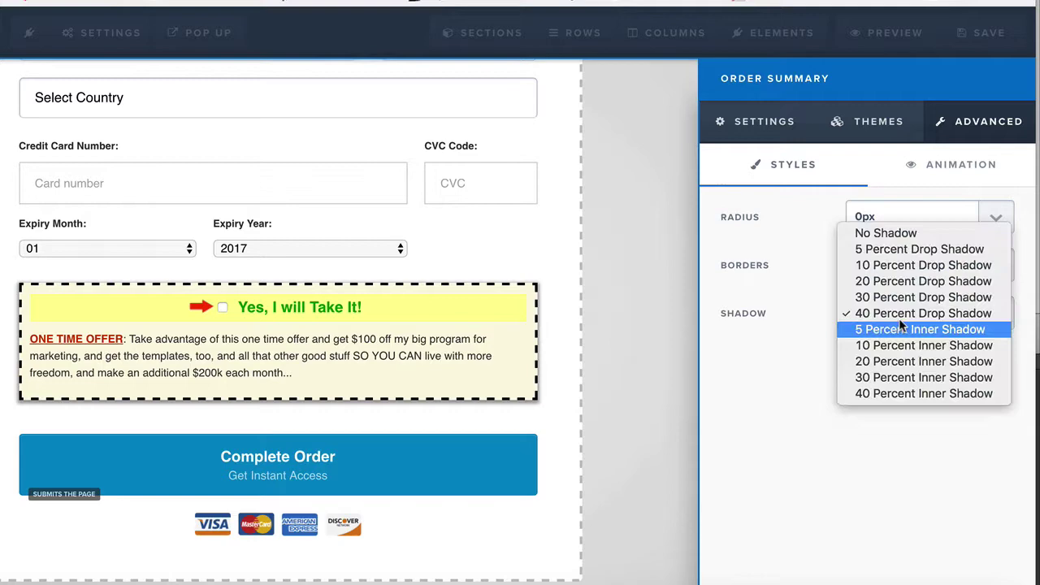
left_click(881, 233)
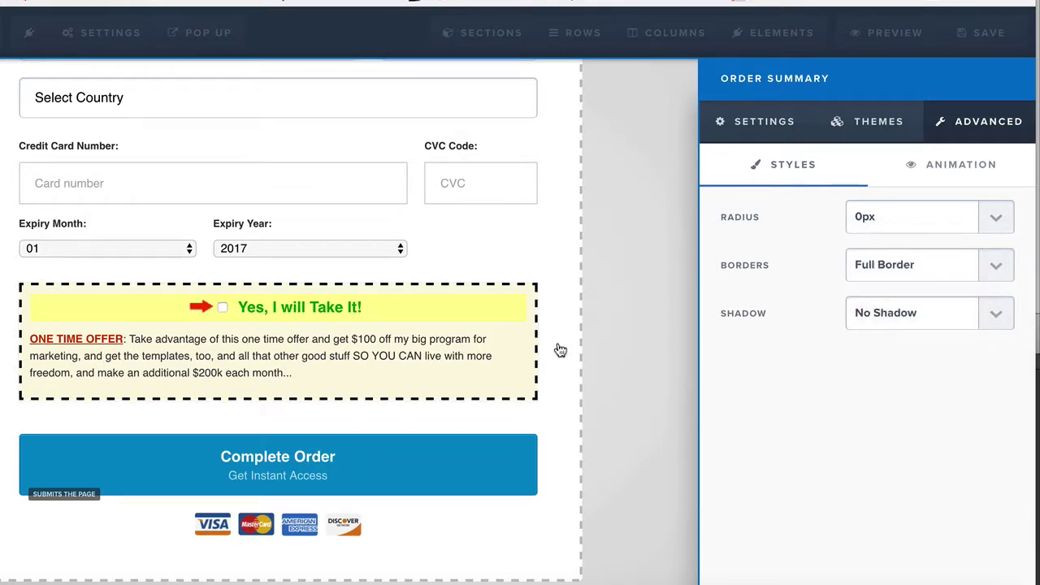
Leave the order summary settings and save the order page
left_click(557, 349)
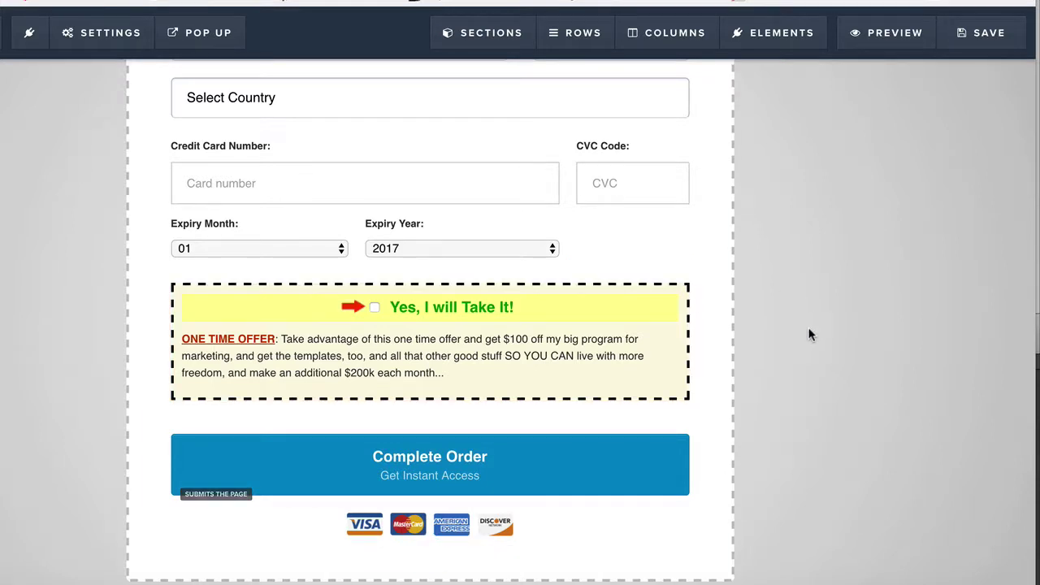
left_click(985, 39)
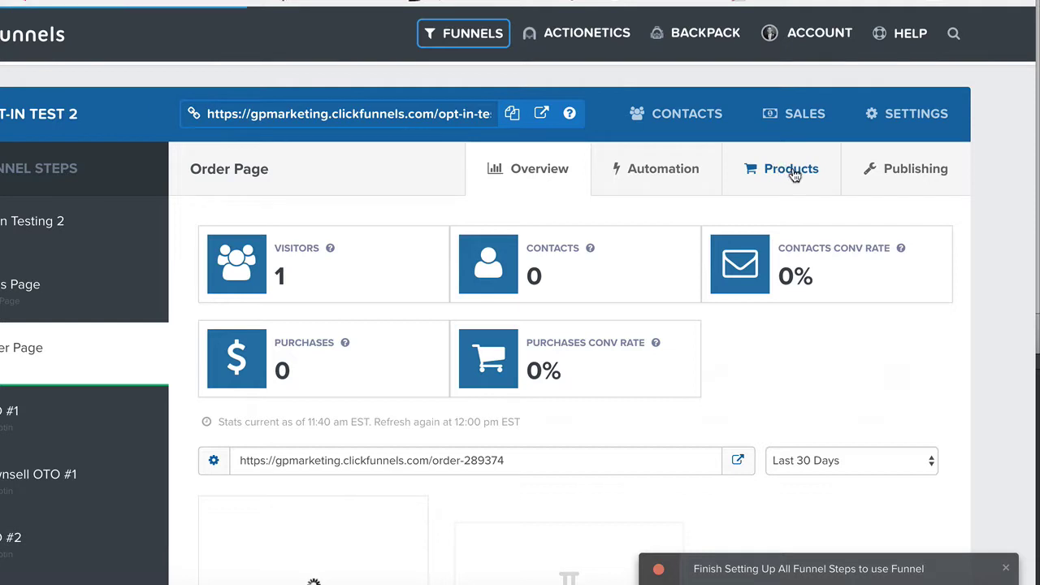
Start a new product for the funnel's order page and name it "Super Bump Offer"
left_click(792, 171)
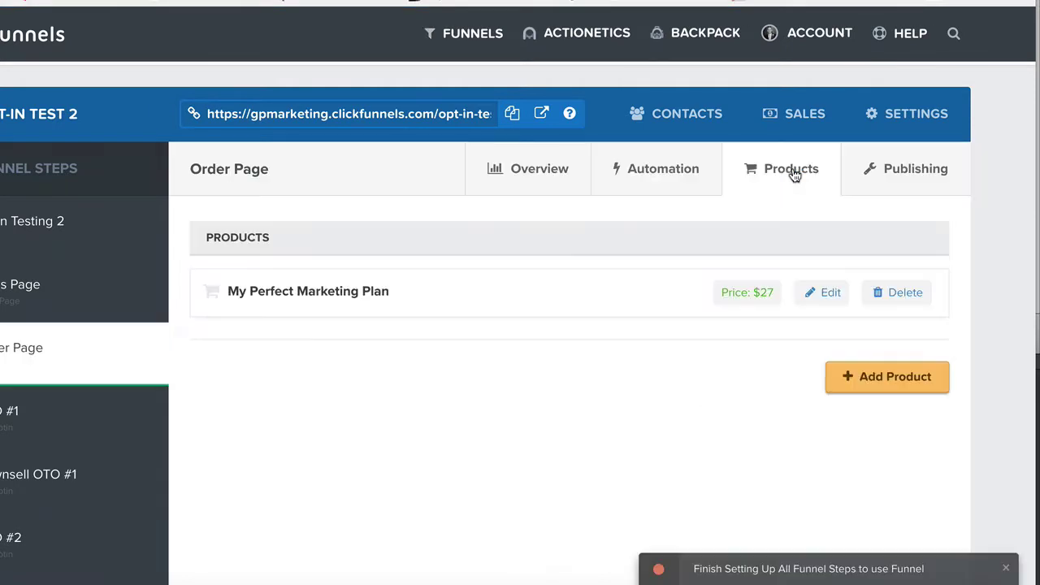
left_click(871, 379)
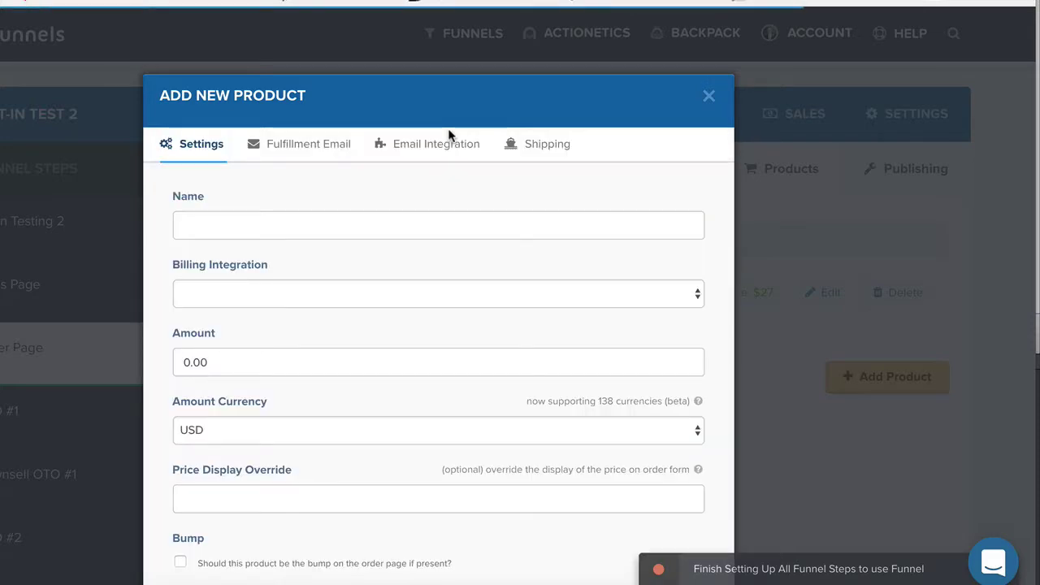
left_click(310, 230)
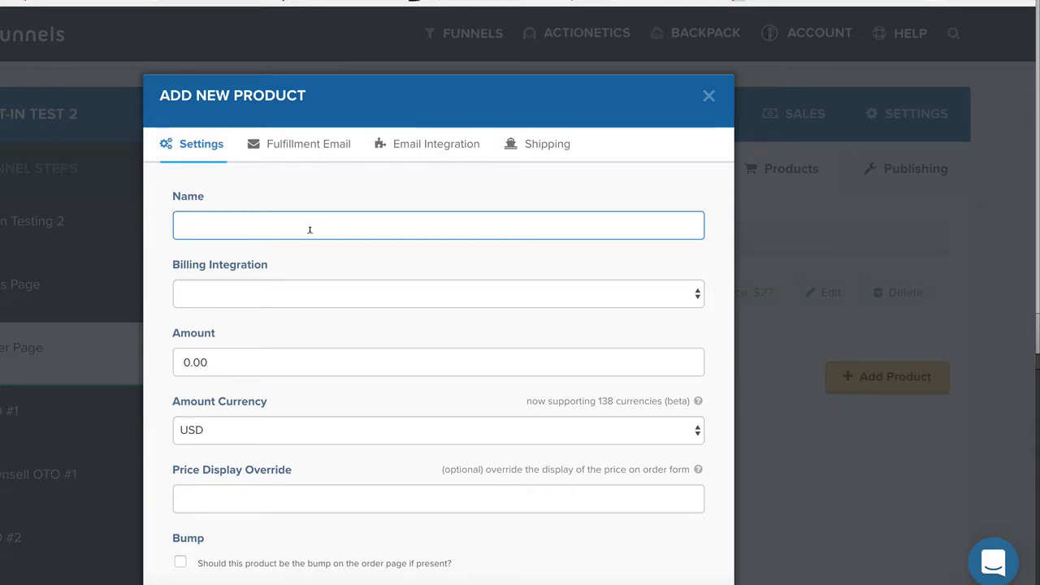
type("Super Bump Offer")
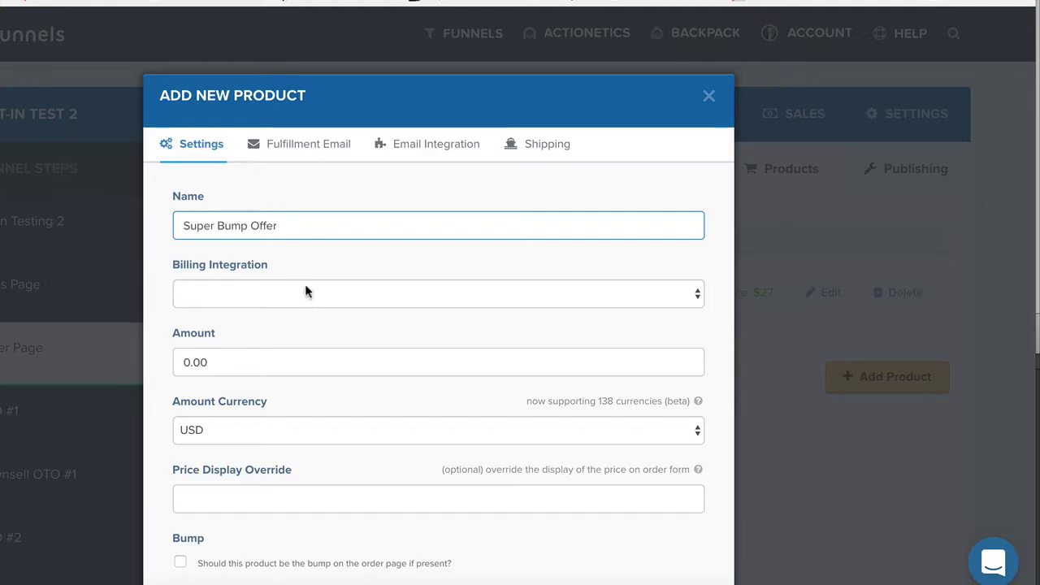
Set the new product's billing integration to Stripe and its amount to 47
left_click(304, 292)
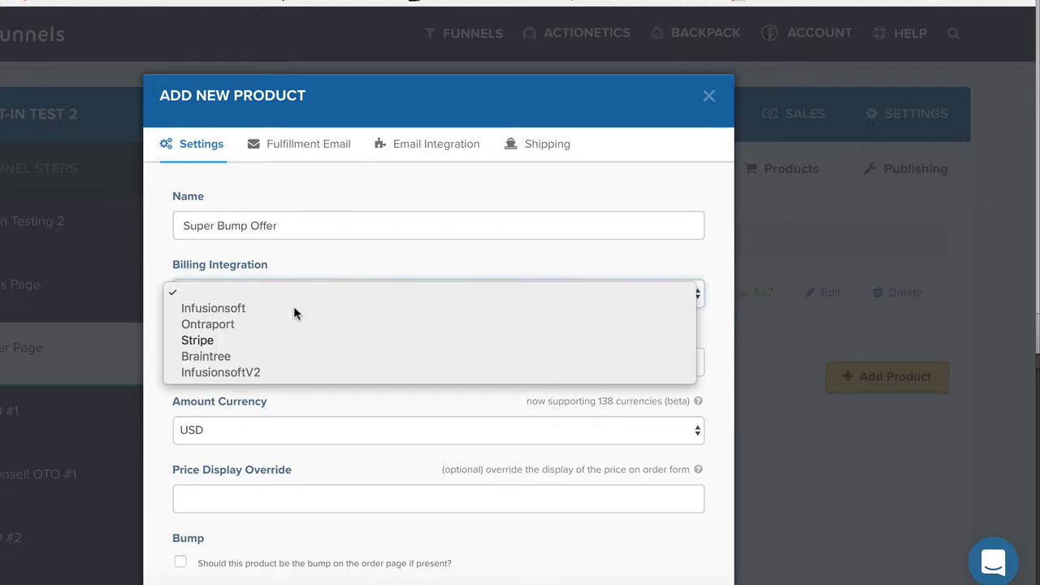
left_click(282, 340)
left_click(273, 365)
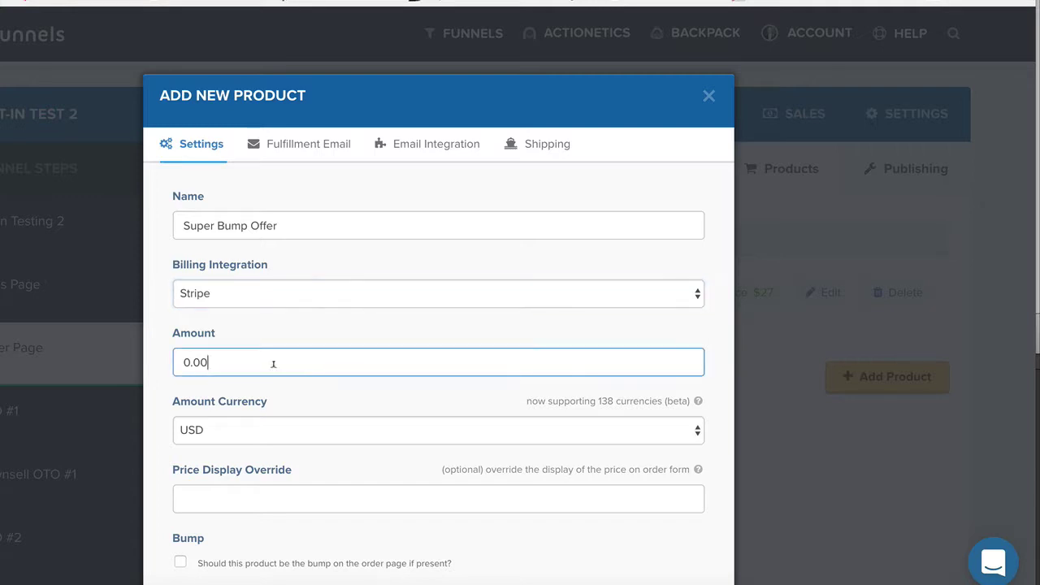
left_click(261, 498)
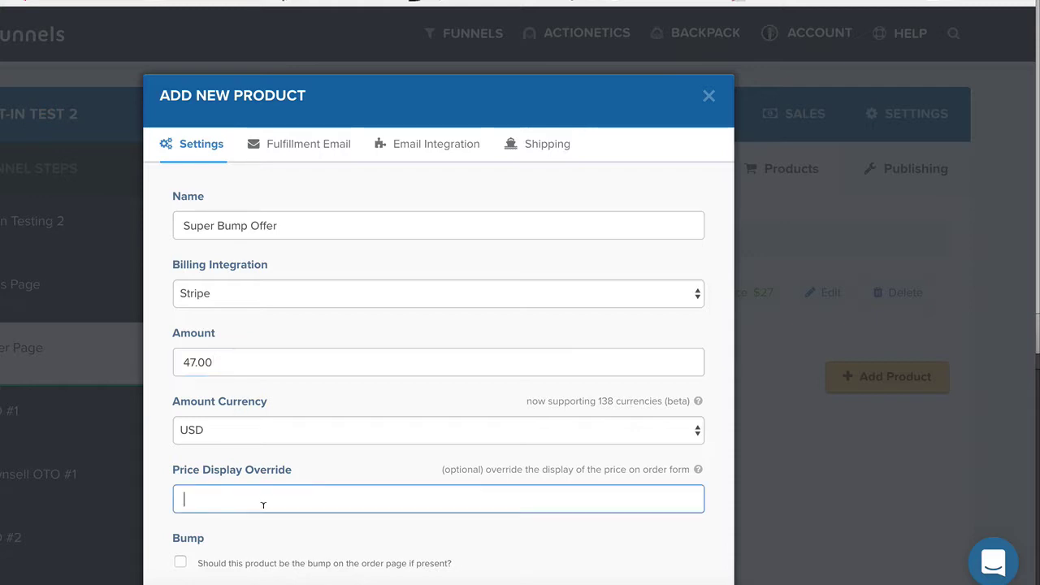
double_click(223, 355)
type("47")
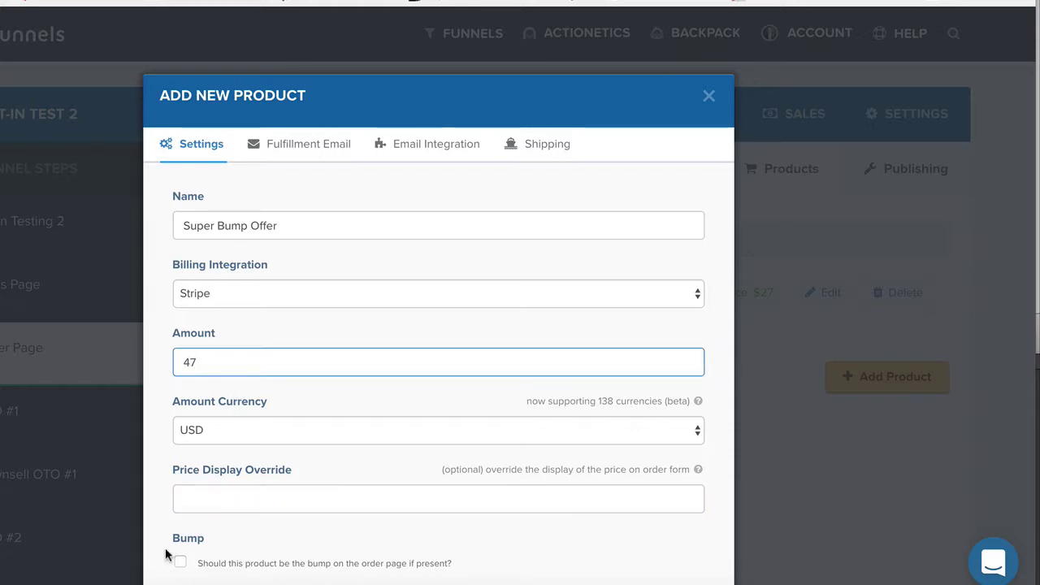
Set the product's price display override to $47 and mark it as the order page's bump
left_click(238, 498)
type("$47")
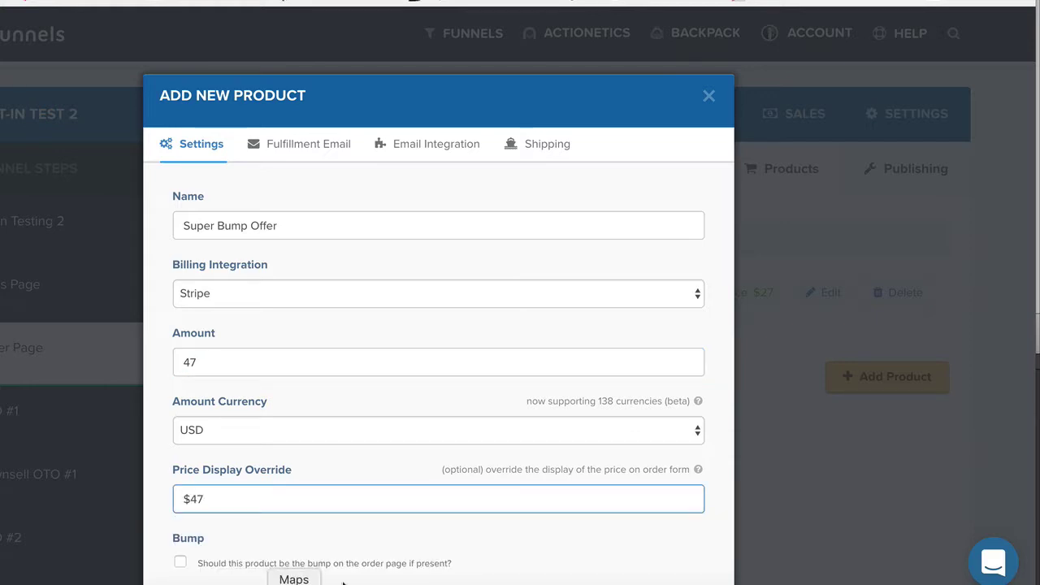
scroll(430, 473, "down", 3)
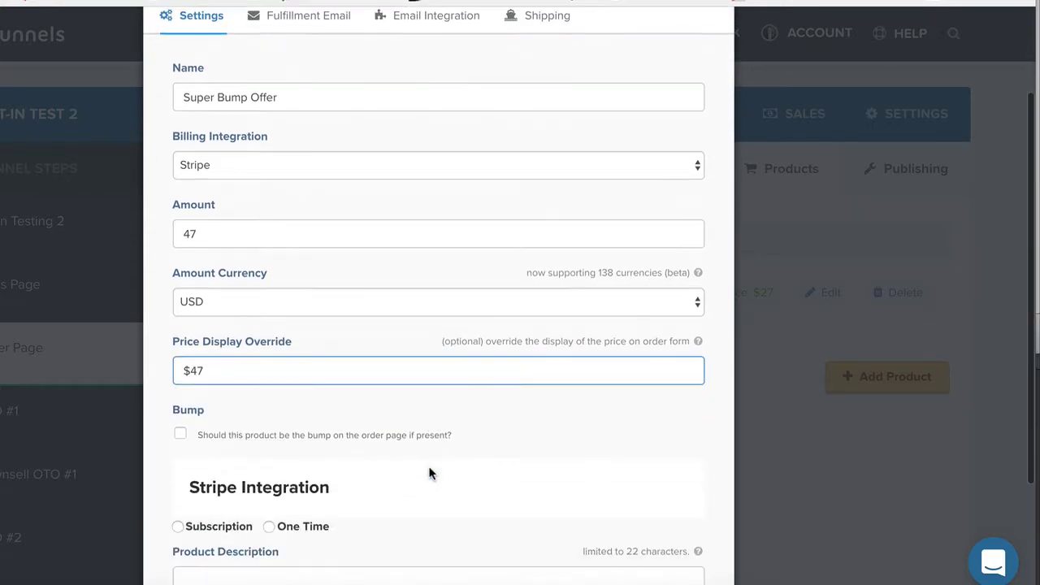
left_click(176, 437)
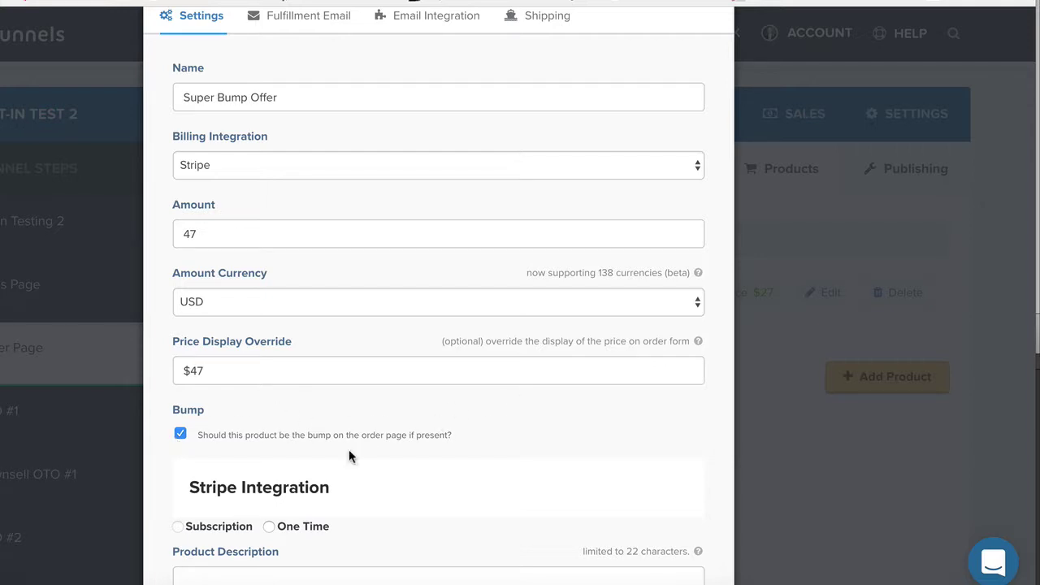
Set the Stripe charge to One Time with the product description "FUNNEL WORKS", and create the product
scroll(349, 455, "down", 2)
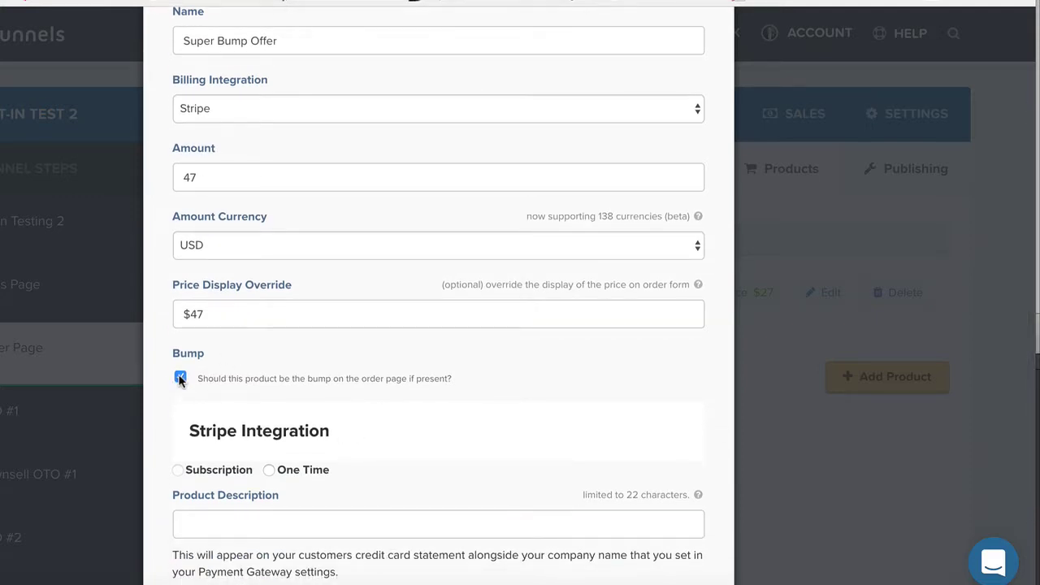
scroll(308, 420, "down", 3)
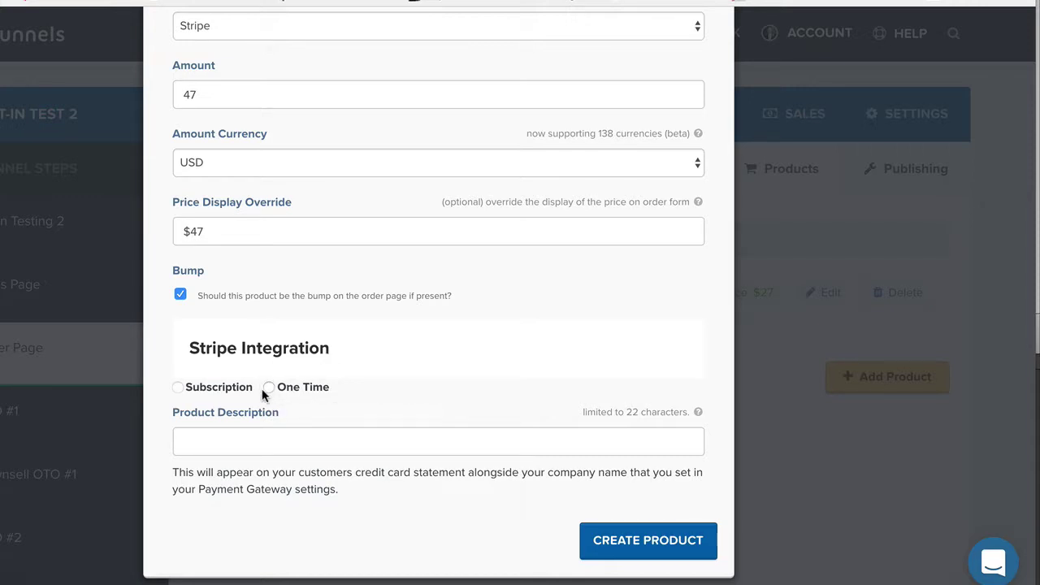
left_click(265, 388)
left_click(293, 441)
type("FUN")
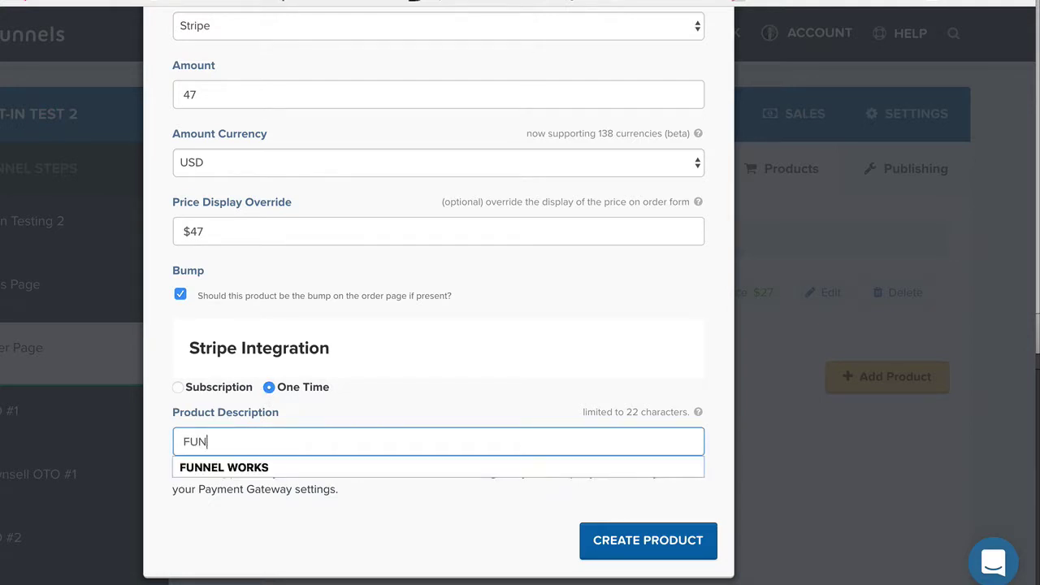
type("NE")
left_click(262, 471)
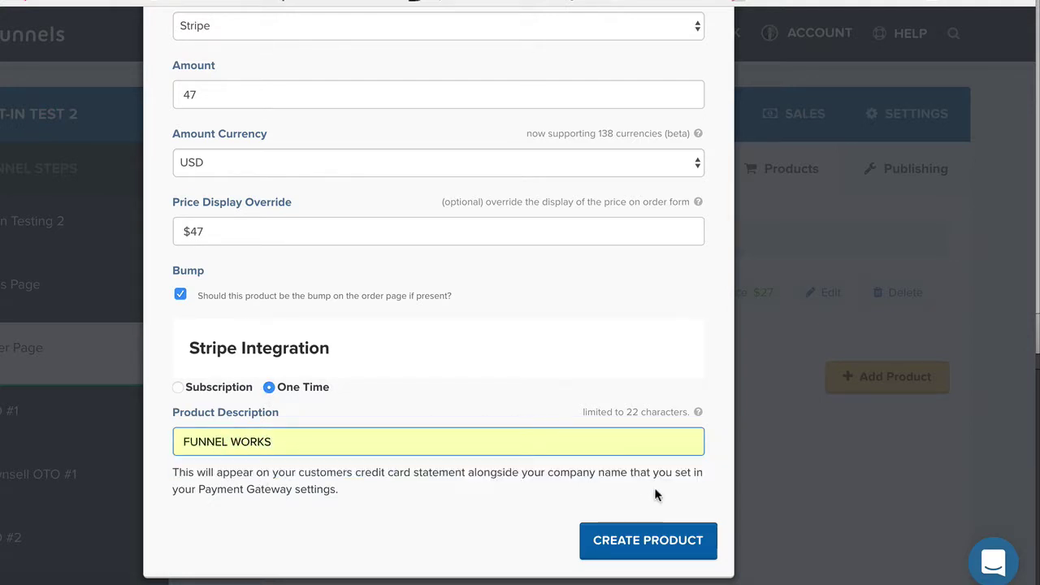
left_click(650, 544)
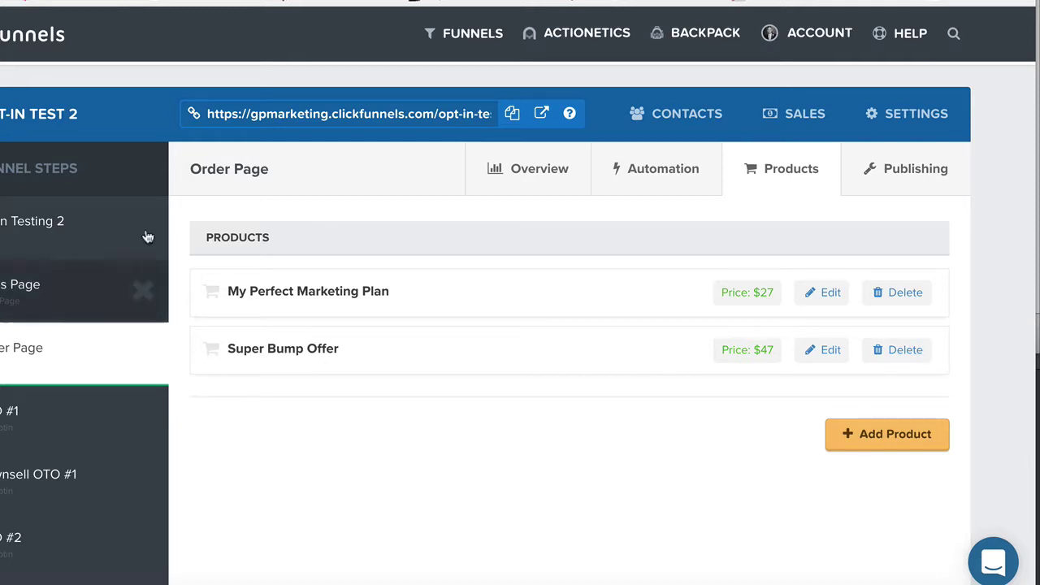
Return to the order page's overview and open a preview of the live order page
left_click(540, 171)
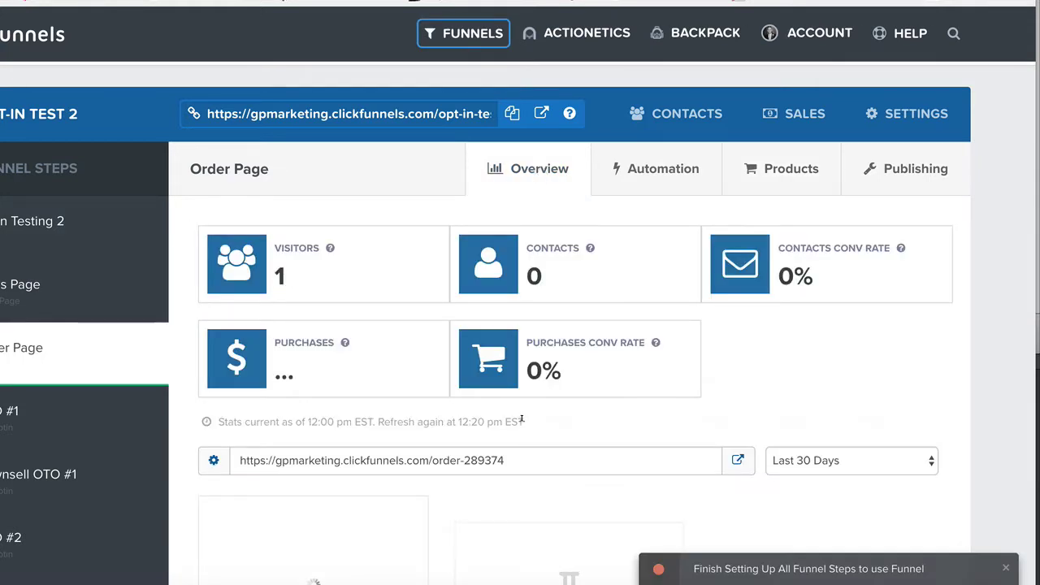
scroll(521, 419, "down", 2)
scroll(522, 419, "down", 3)
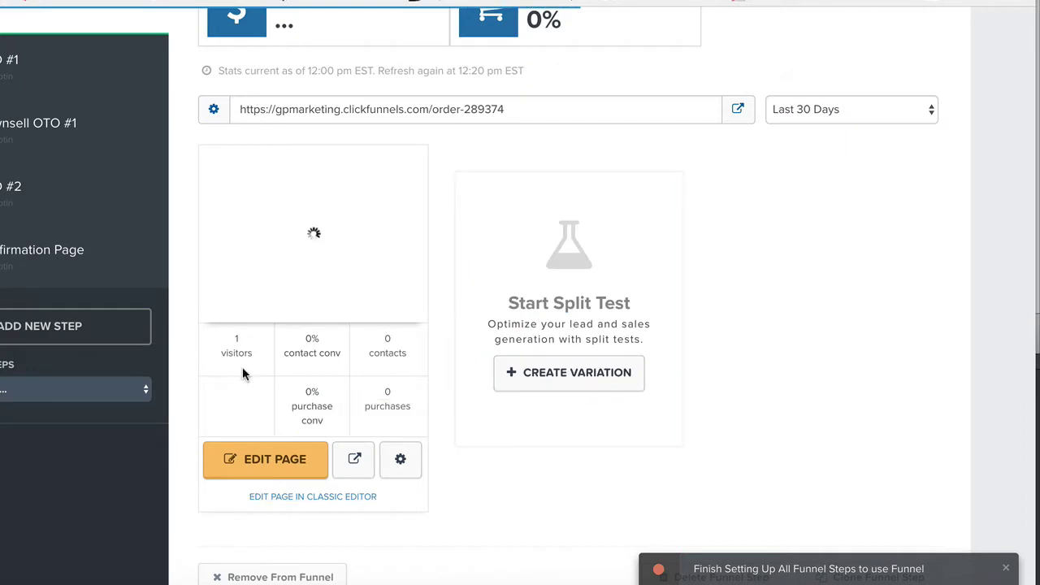
scroll(297, 395, "up", 3)
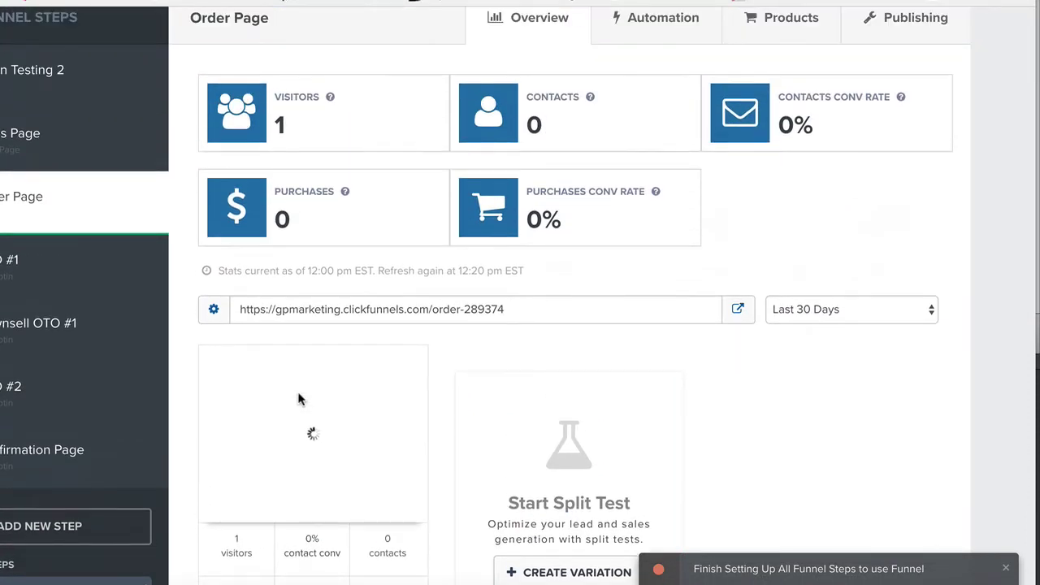
scroll(297, 395, "down", 3)
scroll(297, 398, "down", 1)
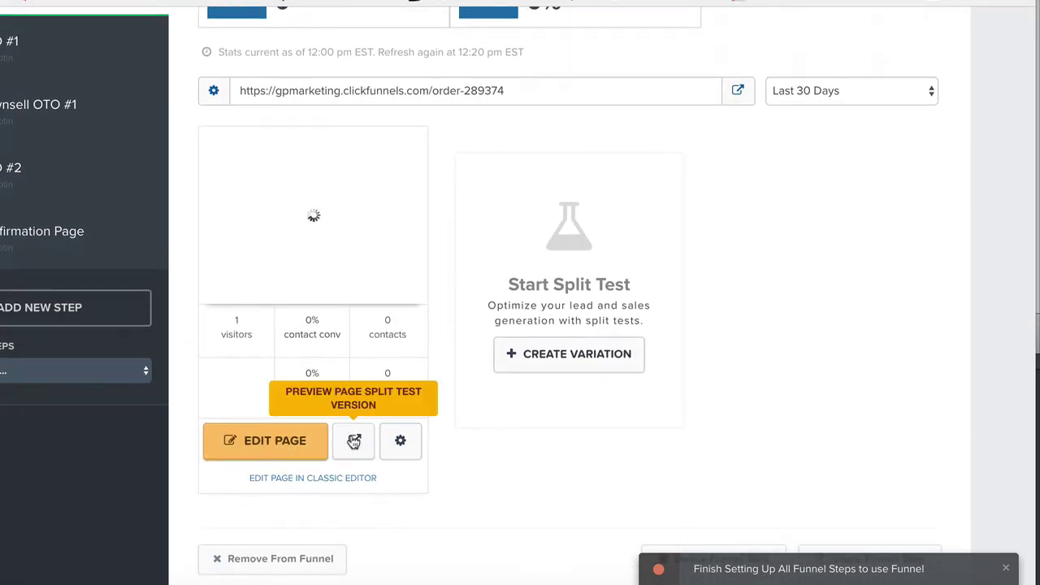
left_click(354, 441)
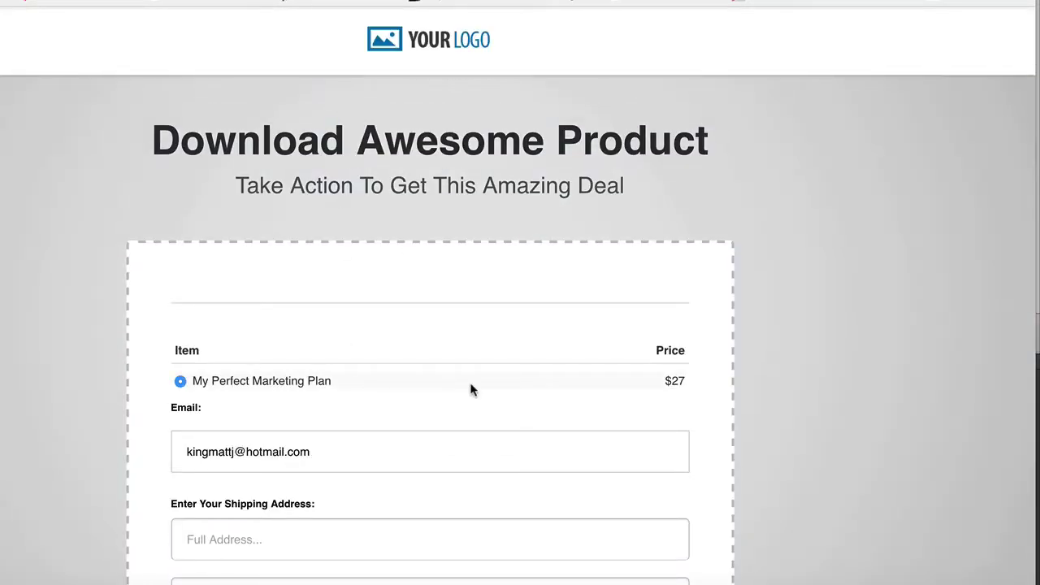
Test the "Yes, I will Take It!" bump checkbox on the previewed order page and check the page's item list
scroll(471, 325, "down", 3)
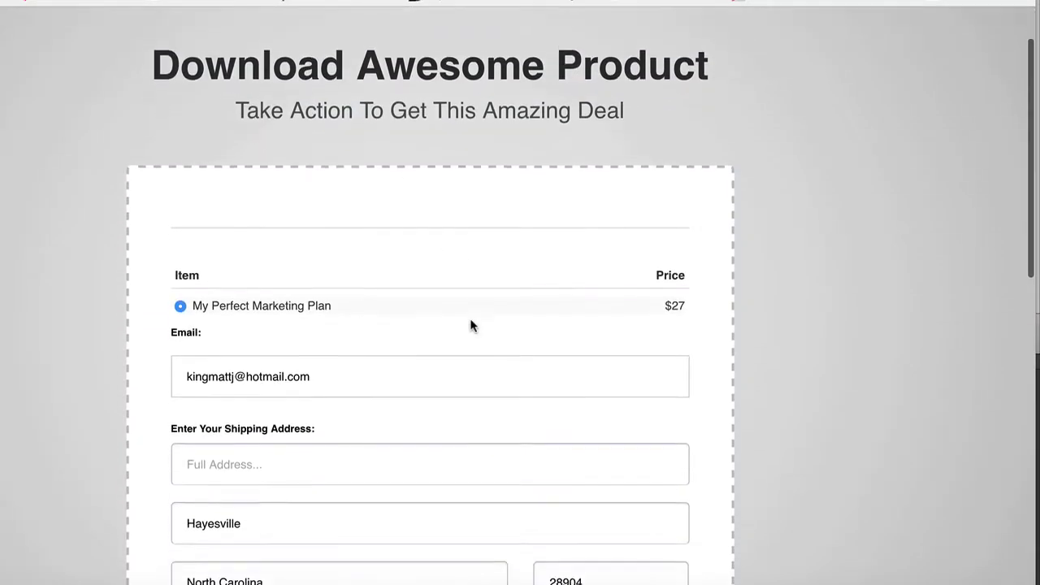
scroll(569, 279, "down", 10)
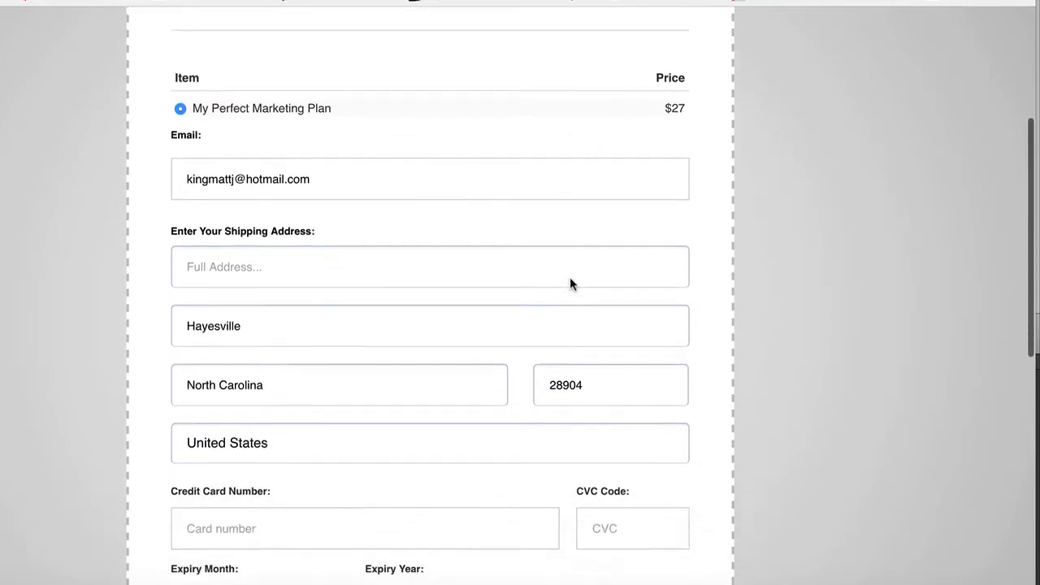
scroll(569, 281, "down", 2)
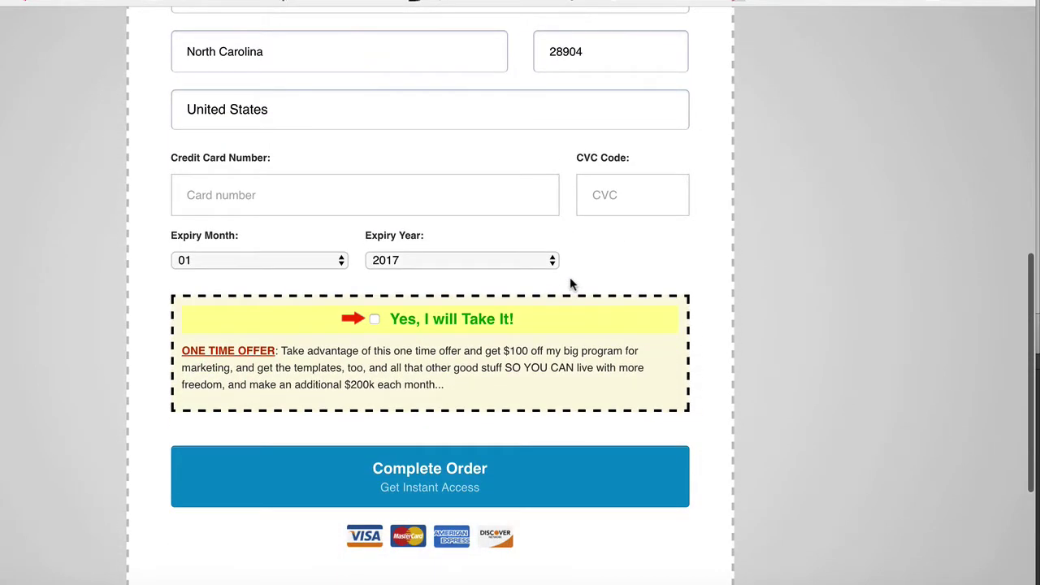
left_click(375, 323)
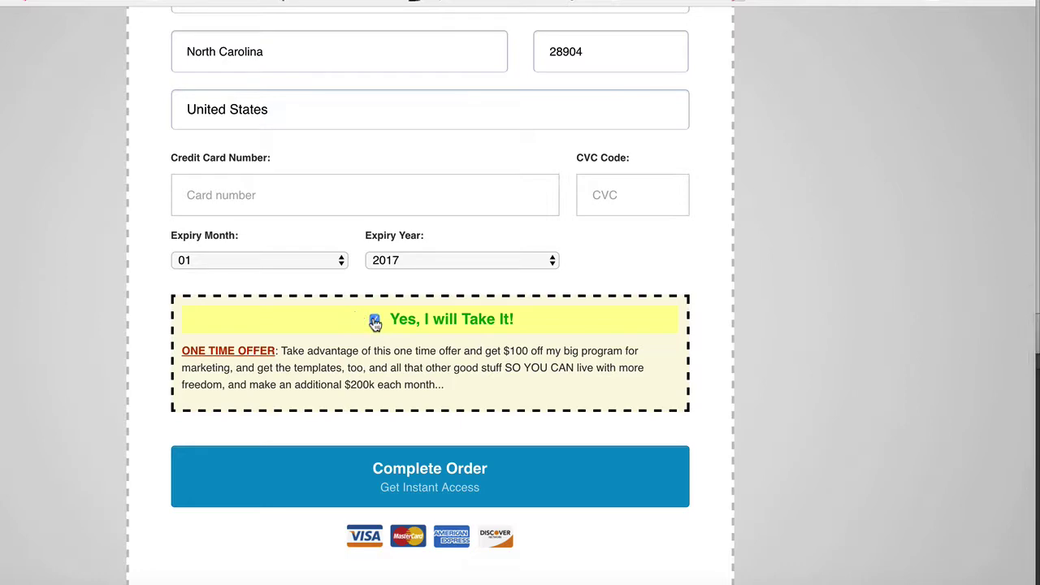
scroll(653, 350, "up", 7)
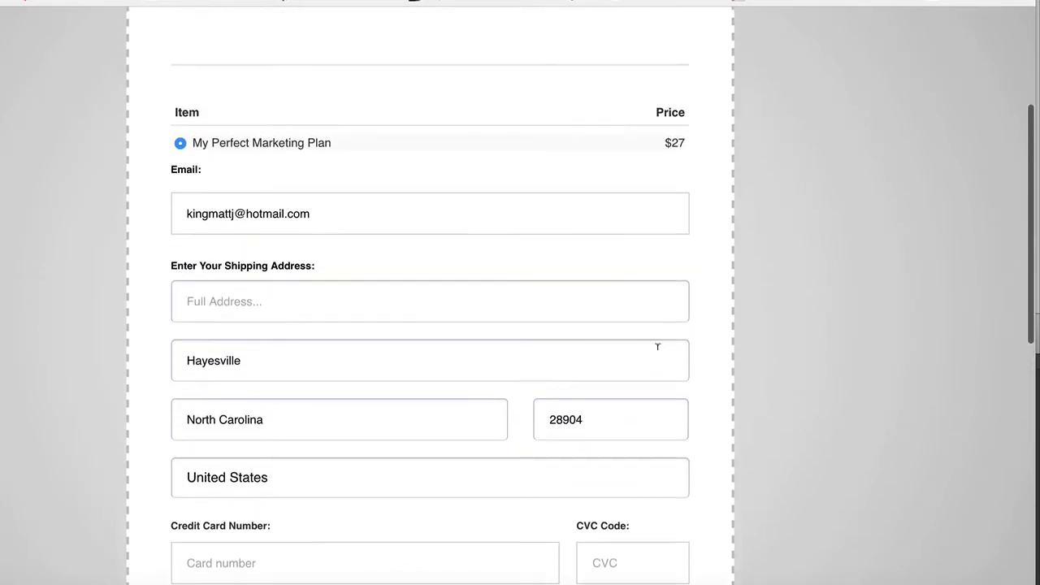
scroll(656, 348, "down", 7)
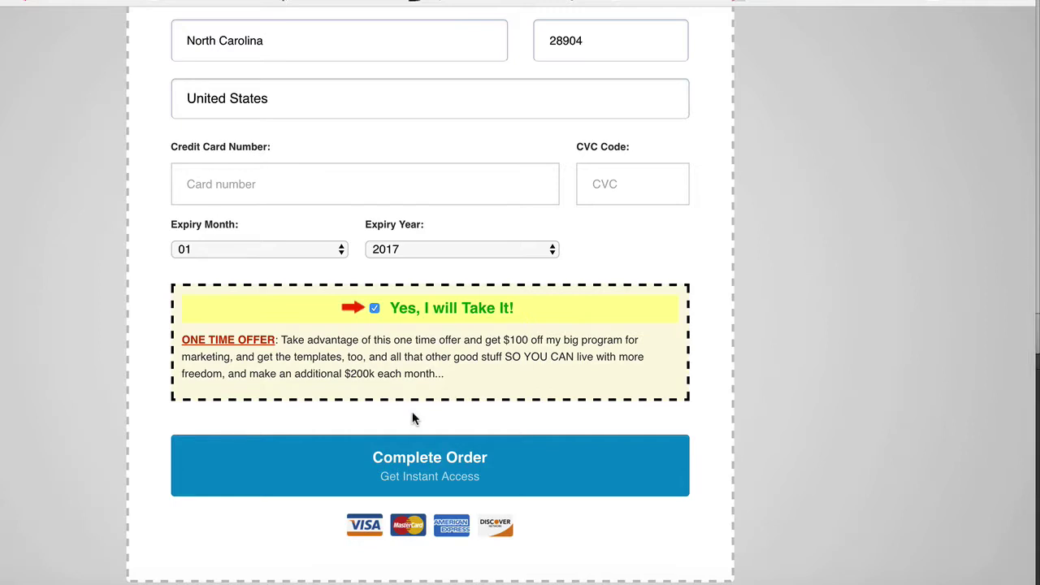
left_click(373, 309)
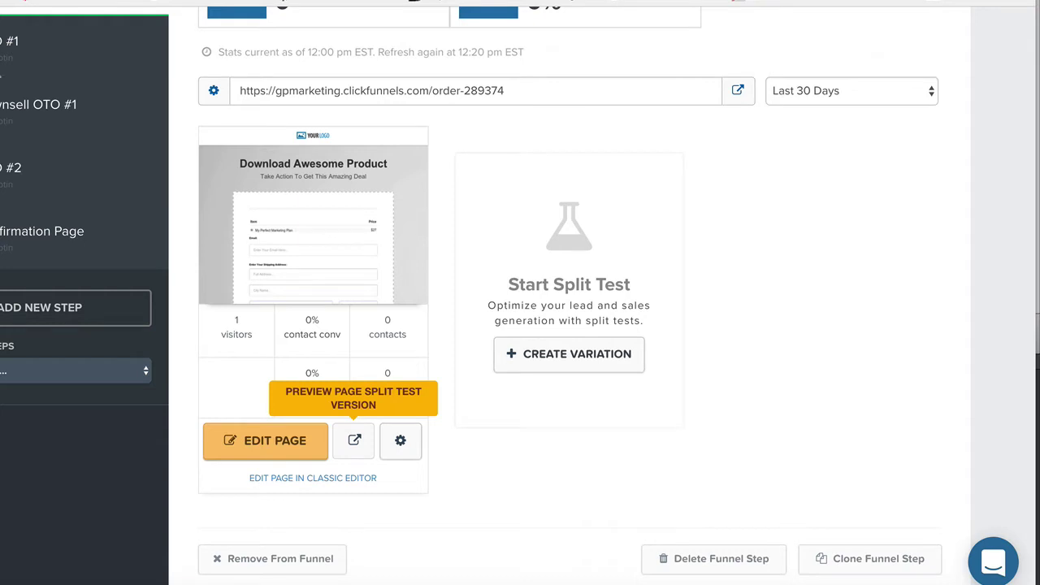
Open the order page for editing, add an Order Summary element between the order bump and the Complete Order button, and save the page
scroll(146, 203, "up", 2)
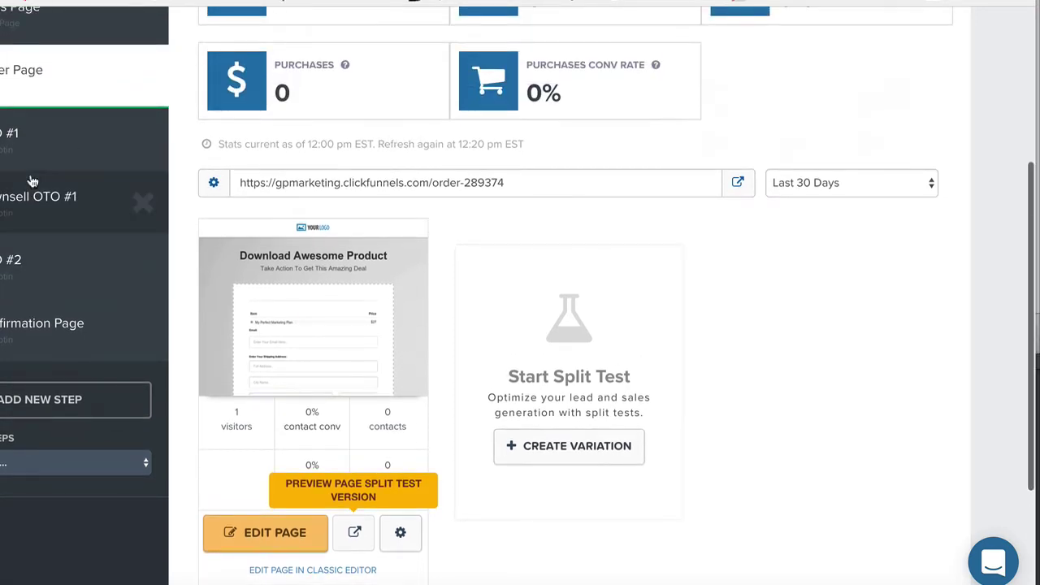
left_click(270, 539)
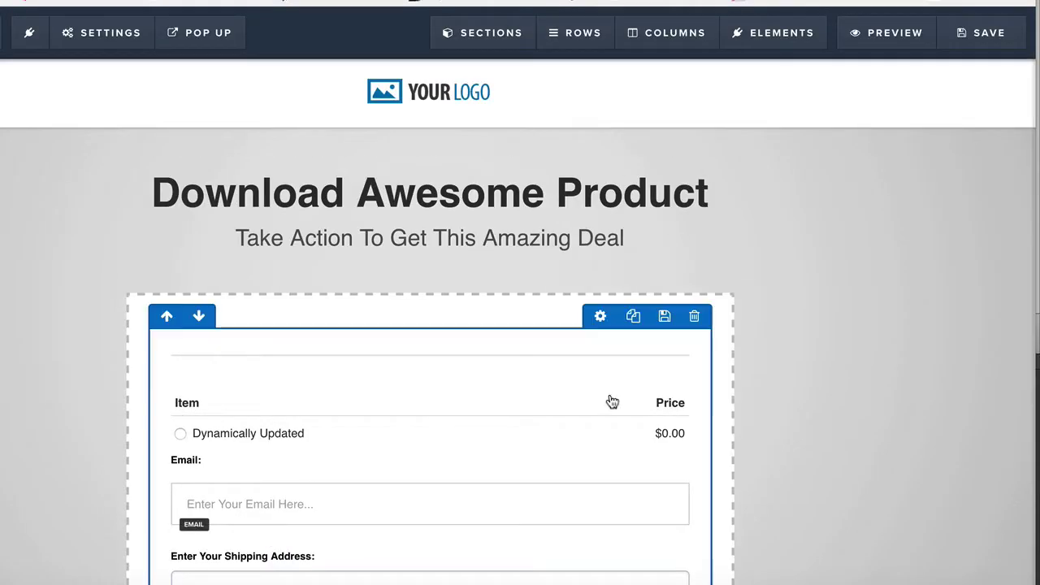
scroll(823, 378, "down", 8)
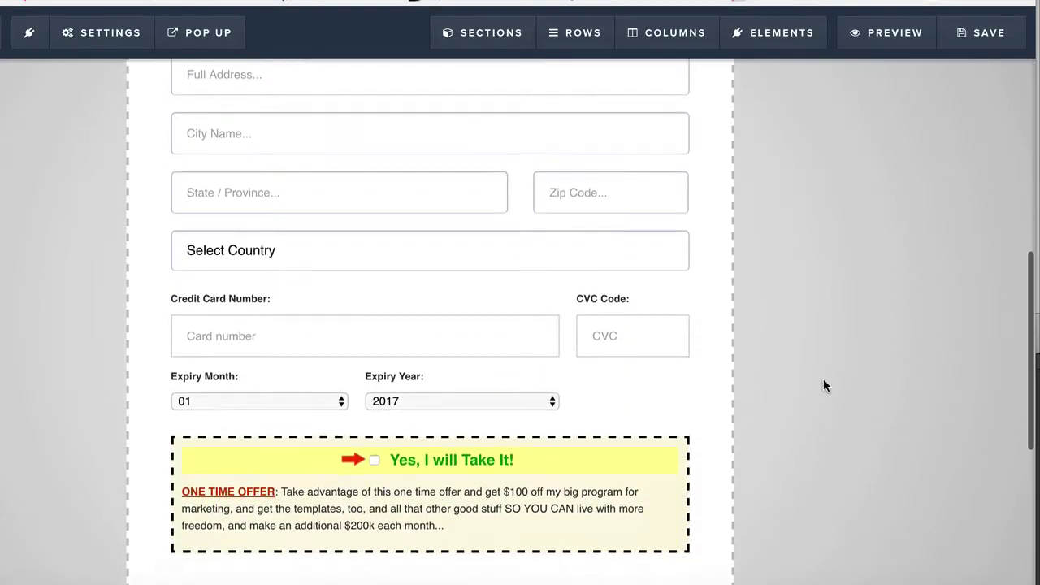
scroll(610, 394, "down", 3)
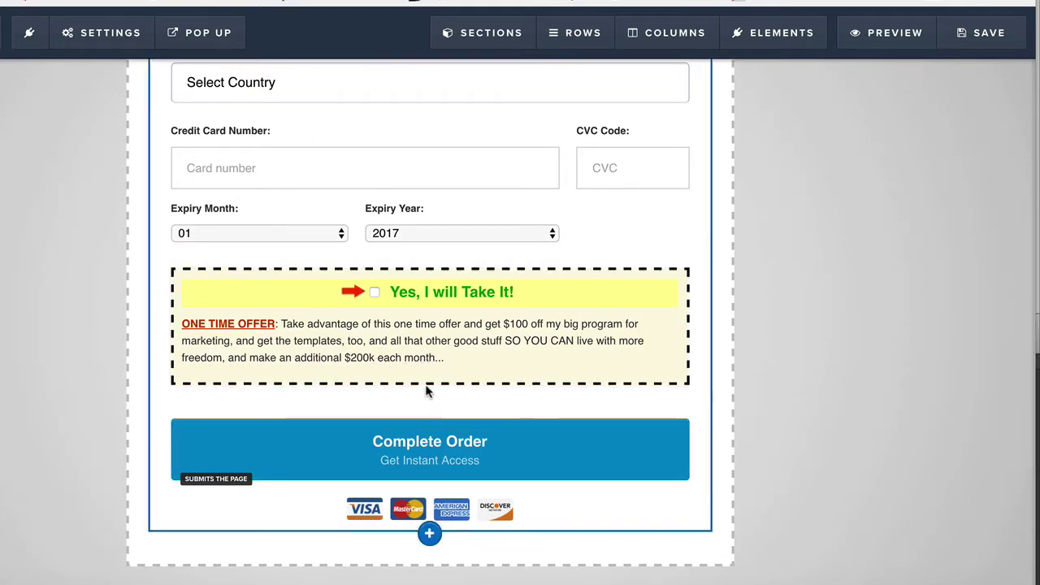
left_click(429, 388)
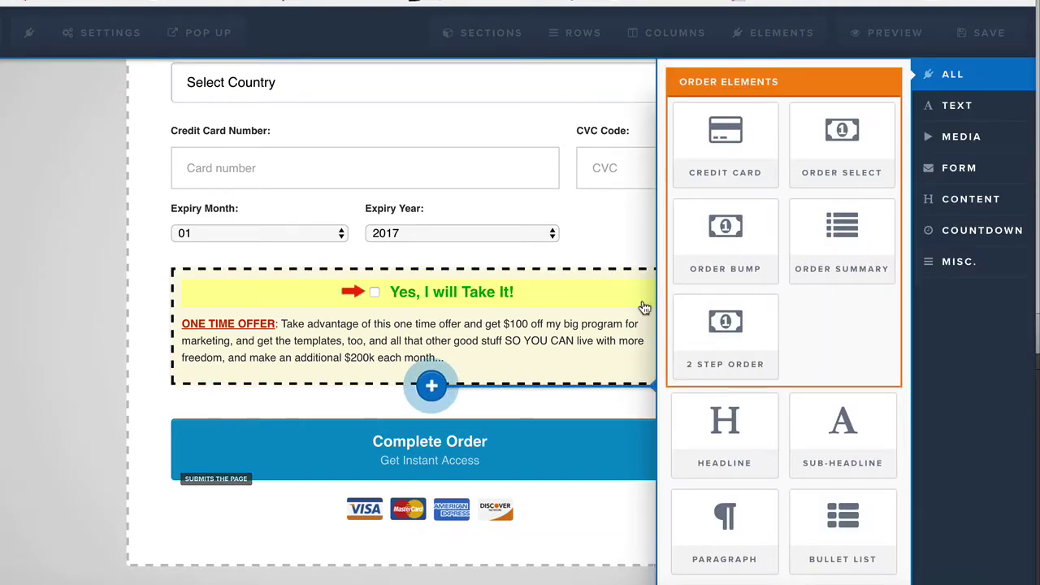
left_click(843, 231)
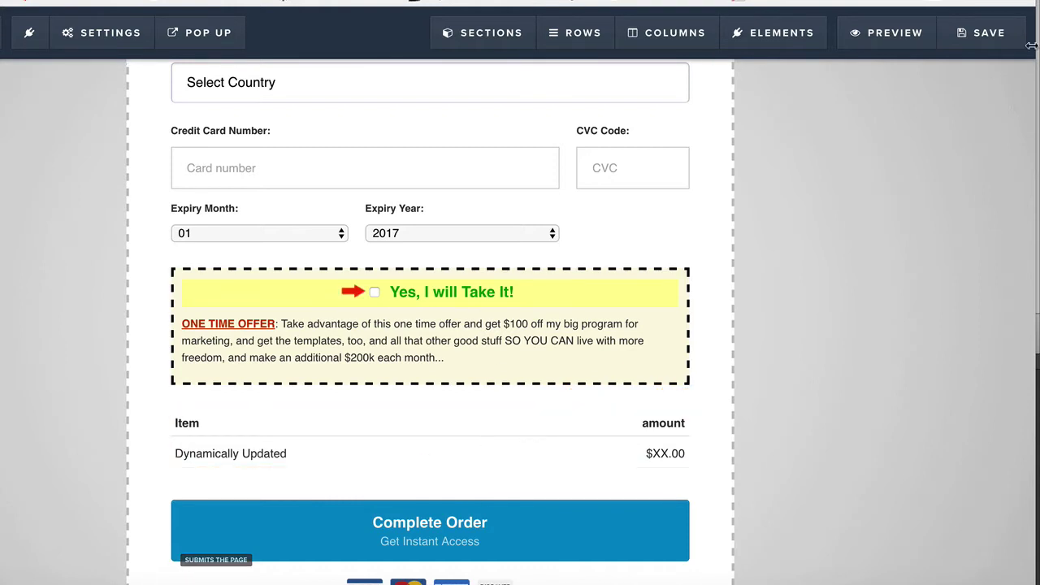
left_click(992, 31)
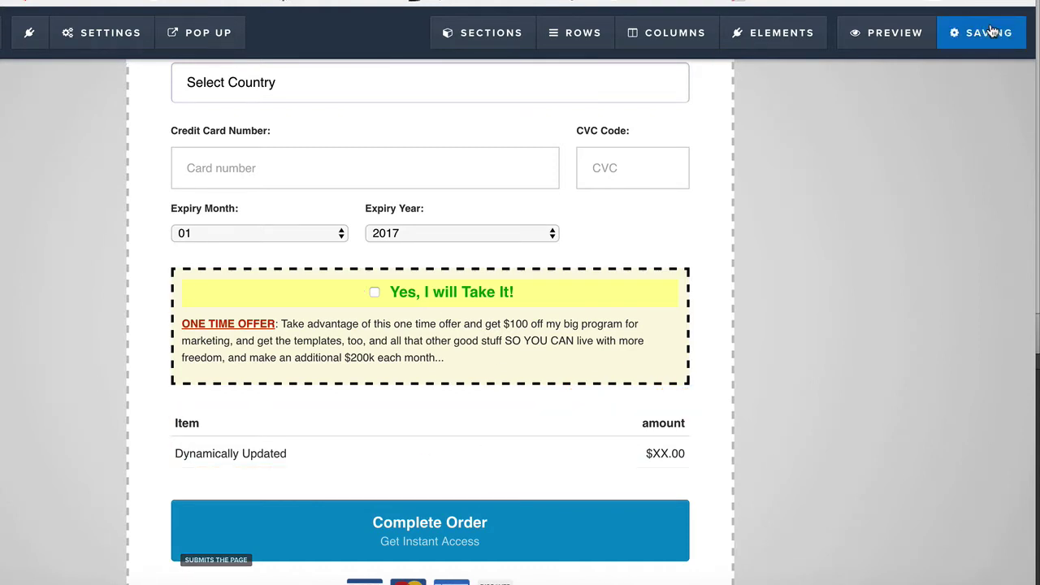
Preview the saved order page, select the bump offer, and review the order summary against the main item list
left_click(883, 34)
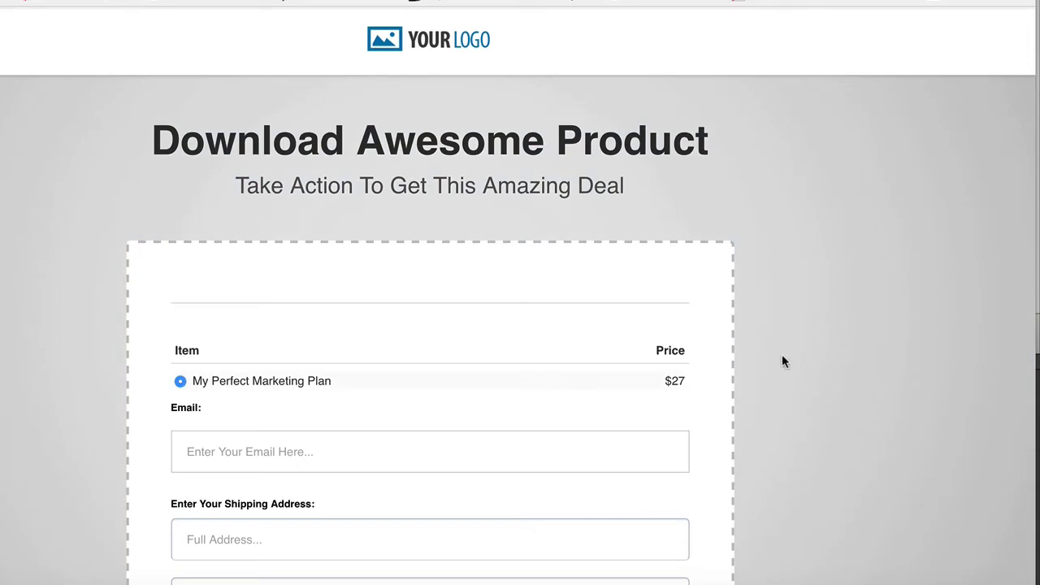
scroll(782, 367, "down", 3)
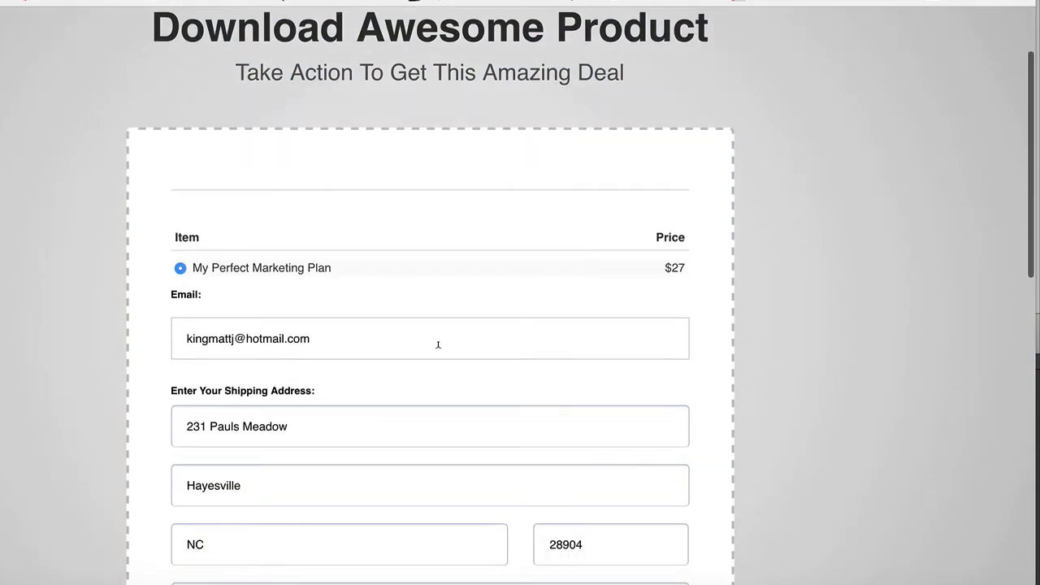
scroll(438, 344, "down", 12)
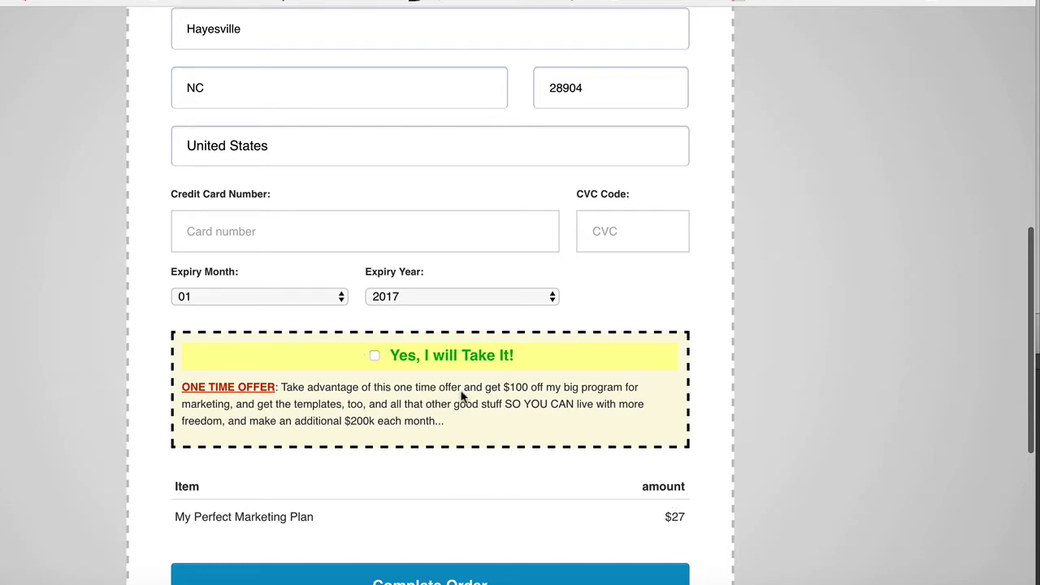
left_click(373, 356)
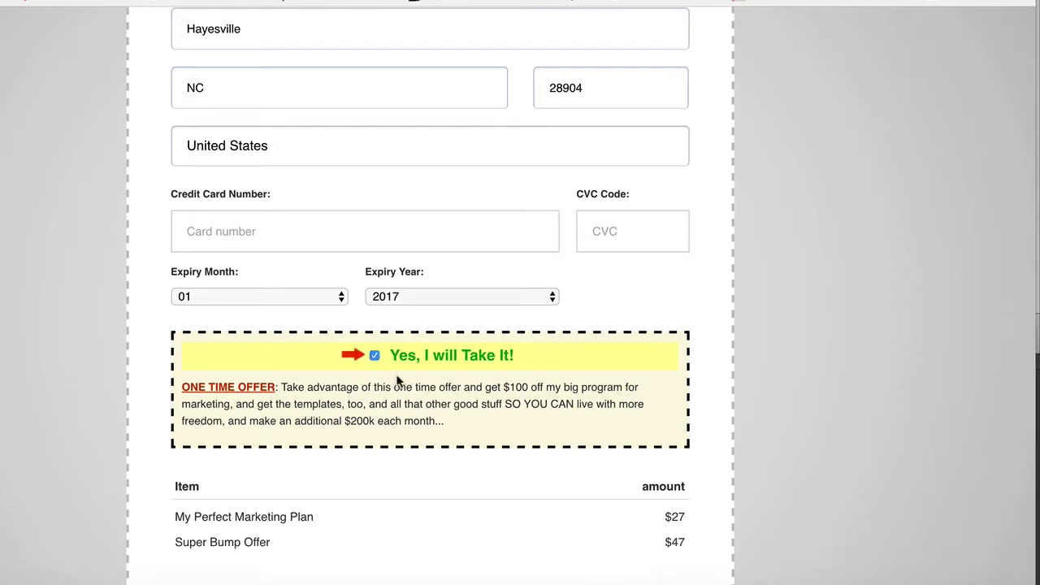
scroll(398, 380, "down", 3)
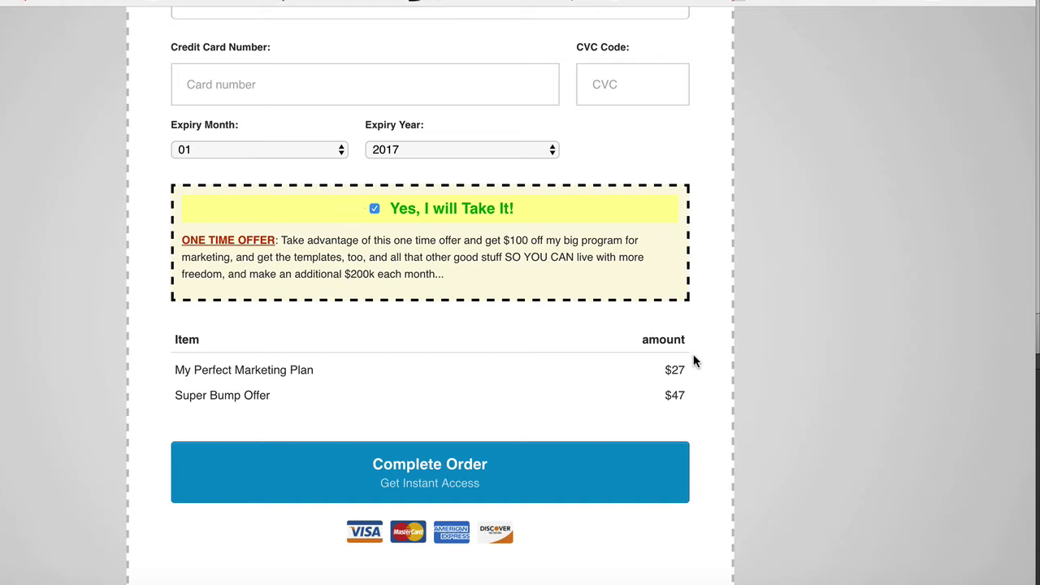
scroll(693, 360, "up", 10)
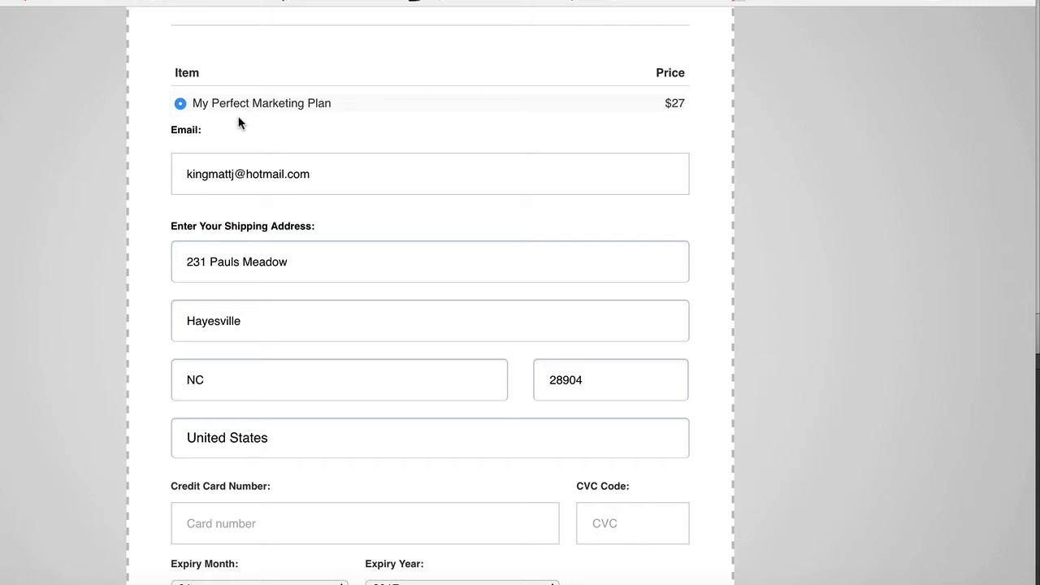
scroll(239, 122, "down", 10)
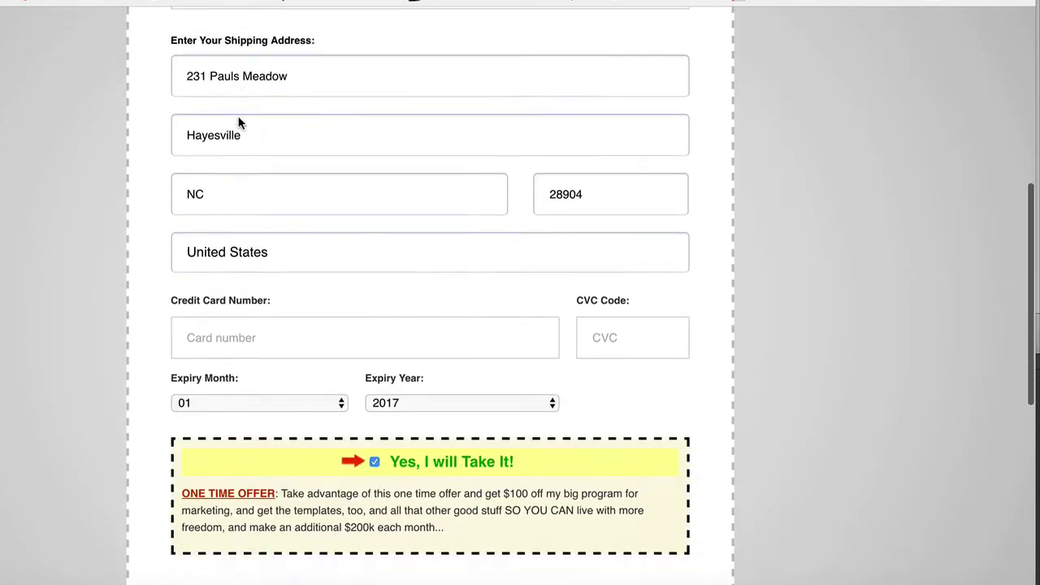